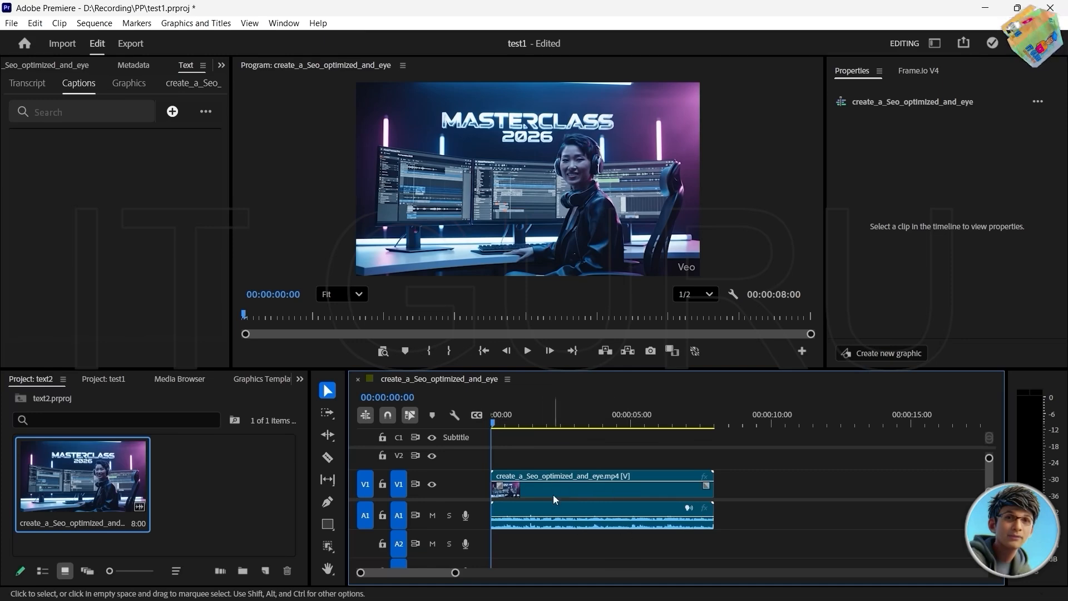
Step: Scrub the playhead through the clip to about 00:00:06:08 and back to the start, and enlarge the program preview
{"action": "left_click_drag", "start_coordinate": [498, 427], "coordinate": [668, 428]}
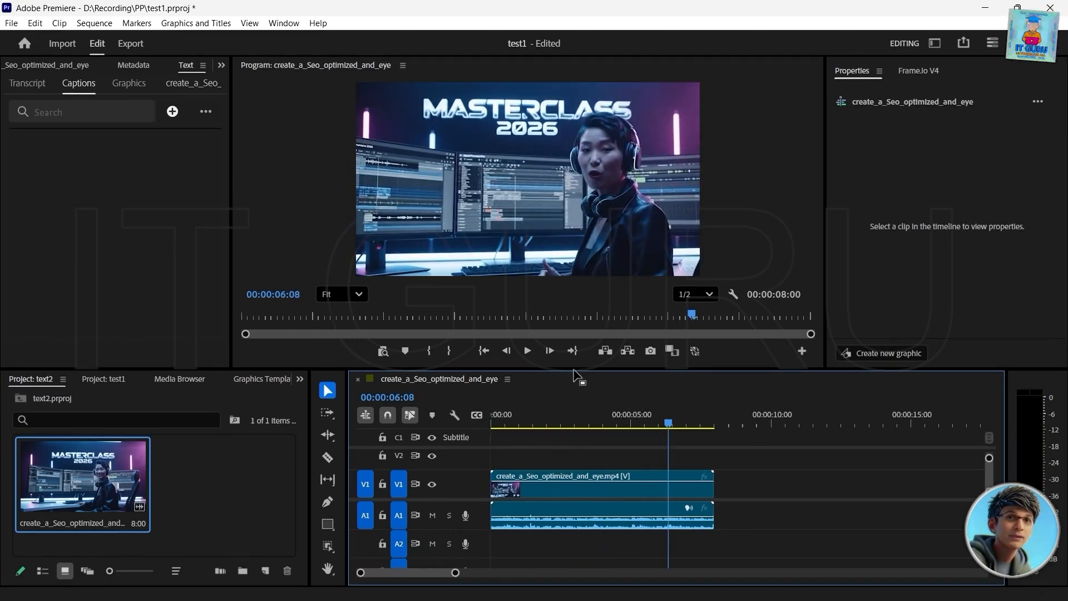
{"action": "left_click_drag", "start_coordinate": [574, 370], "coordinate": [575, 400]}
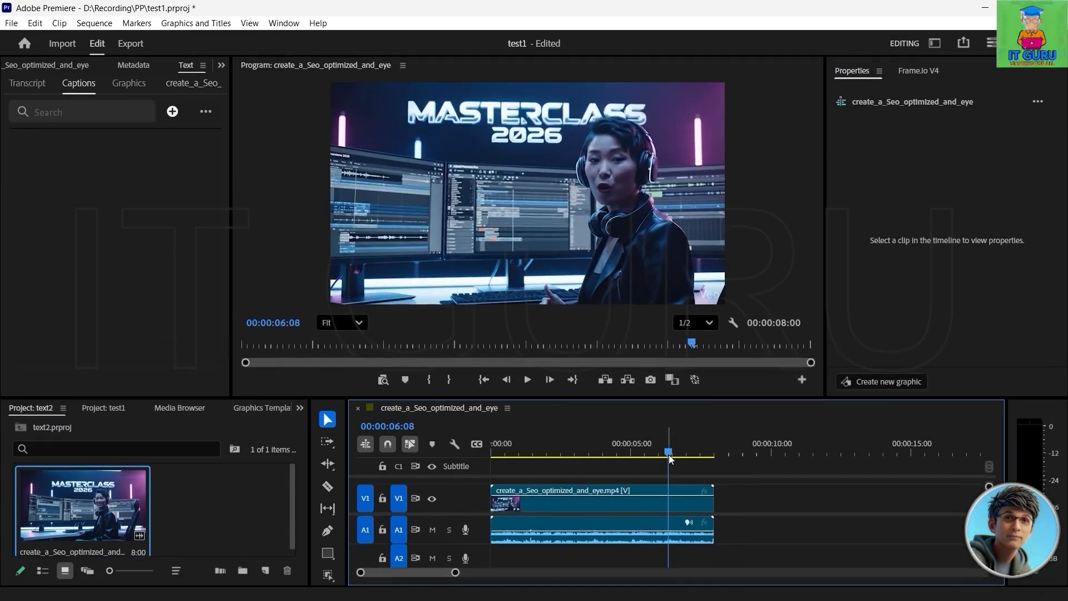
{"action": "left_click_drag", "start_coordinate": [670, 458], "coordinate": [482, 443]}
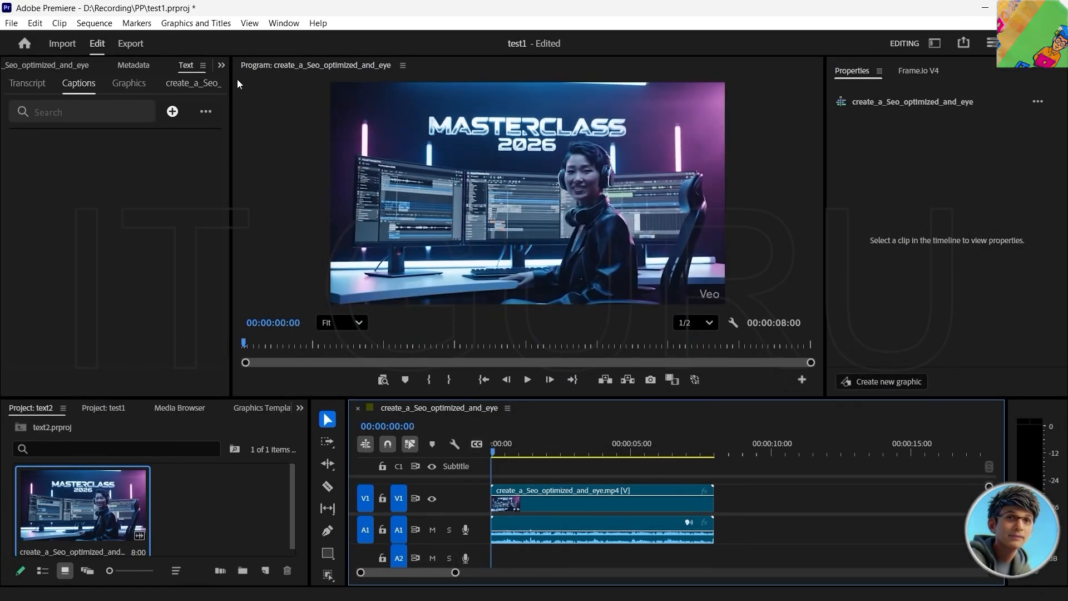
Step: Display the Text panel, select the clip in the timeline, and view its transcript and captions sections
{"action": "left_click", "coordinate": [222, 66]}
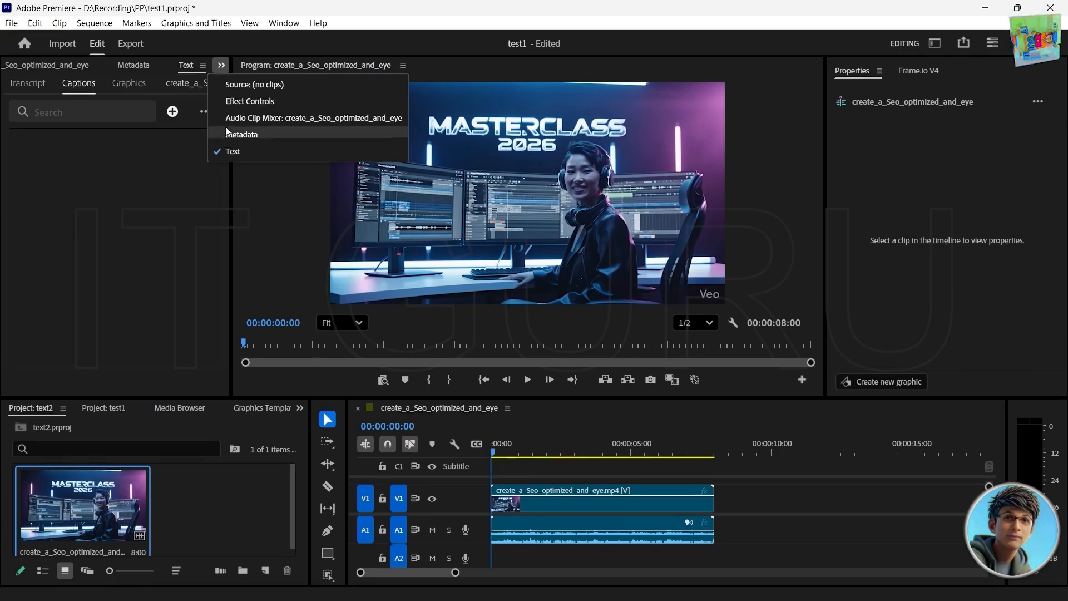
{"action": "left_click", "coordinate": [232, 151]}
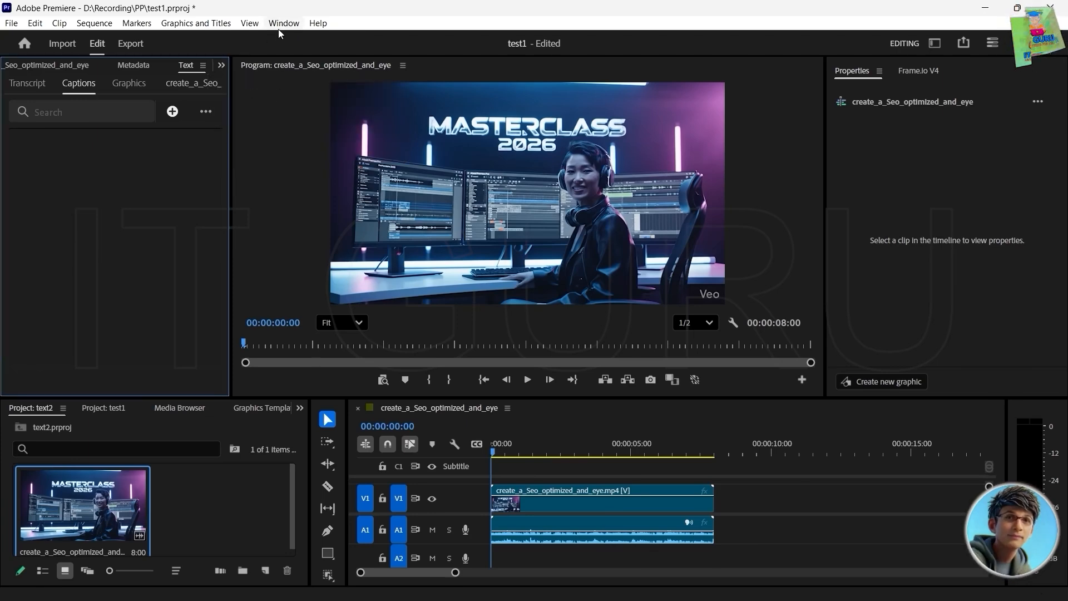
{"action": "left_click", "coordinate": [283, 24]}
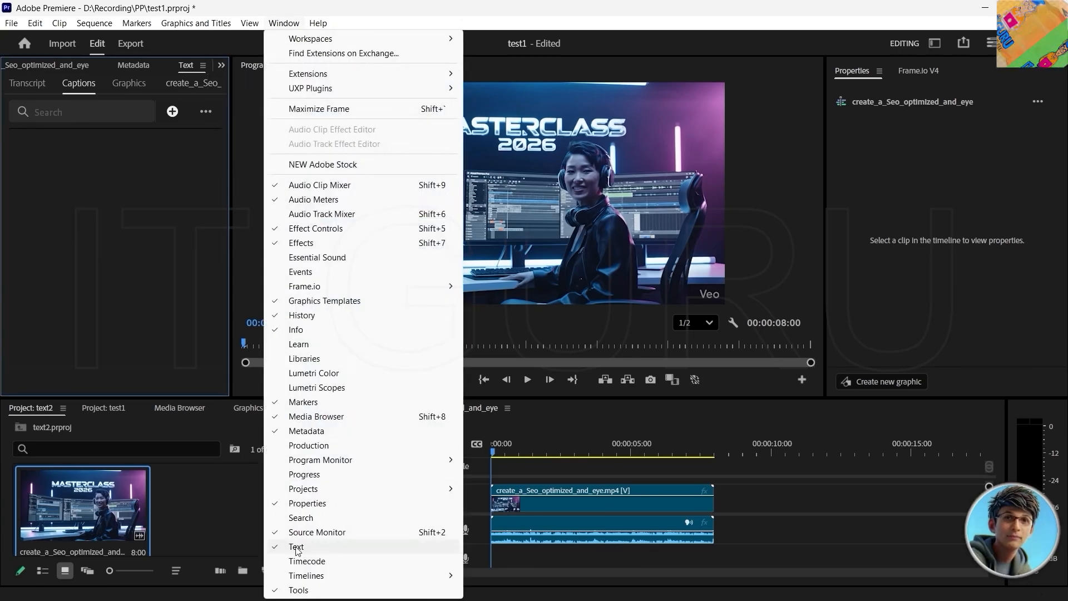
{"action": "left_click", "coordinate": [559, 512]}
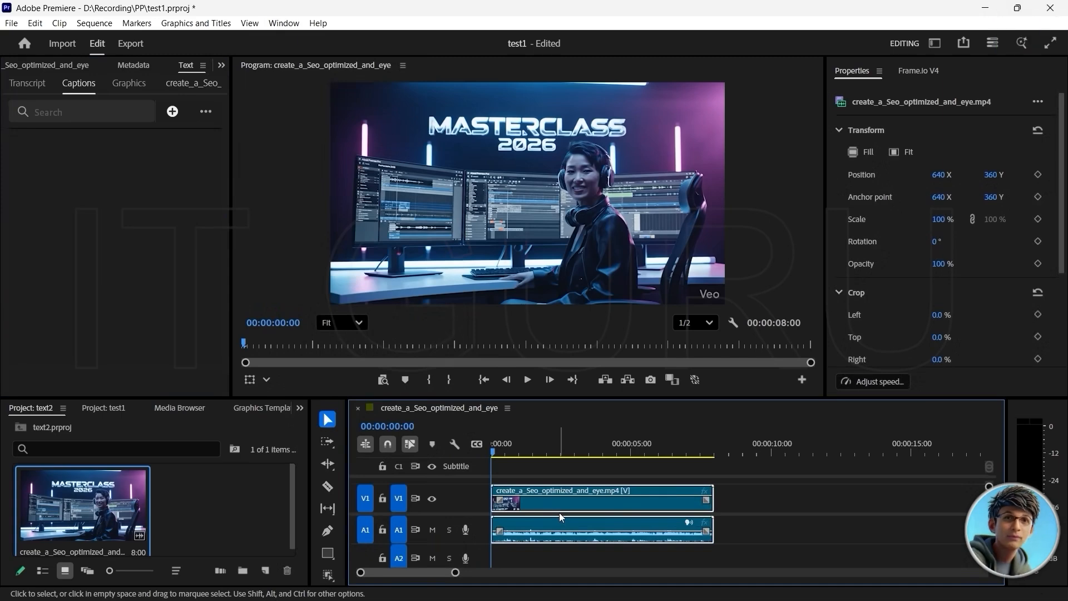
{"action": "left_click", "coordinate": [27, 85]}
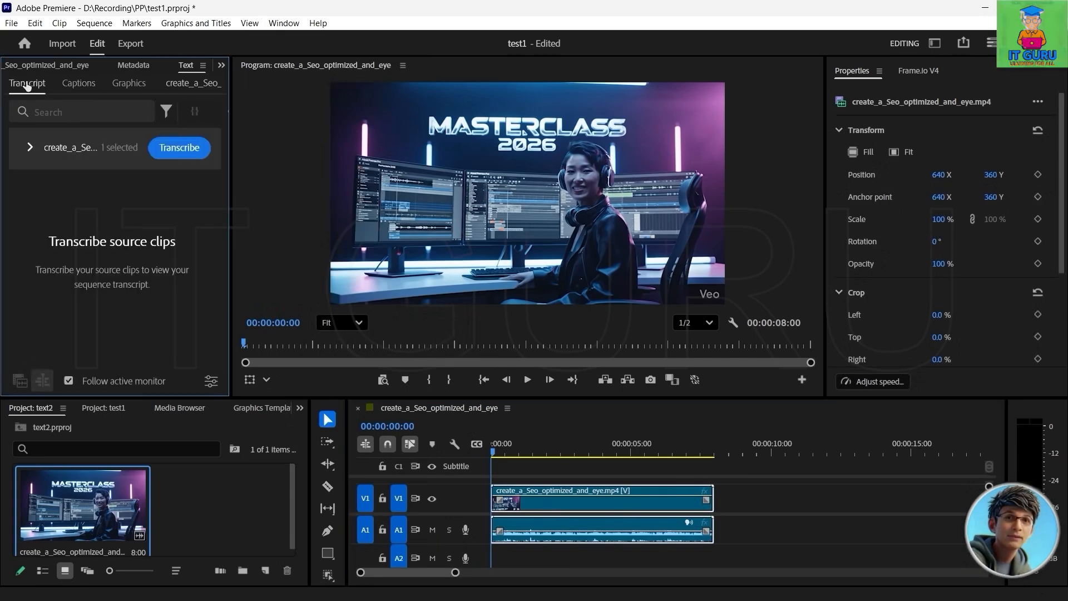
{"action": "left_click", "coordinate": [79, 84]}
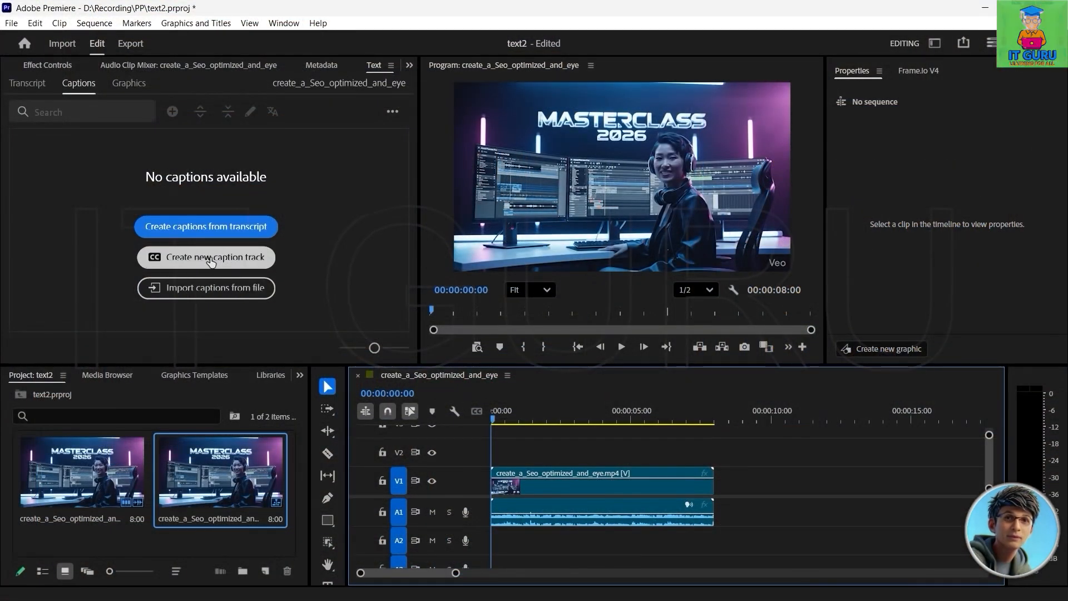
Step: Create a new caption track in Subtitle format for the sequence
{"action": "left_click", "coordinate": [211, 262]}
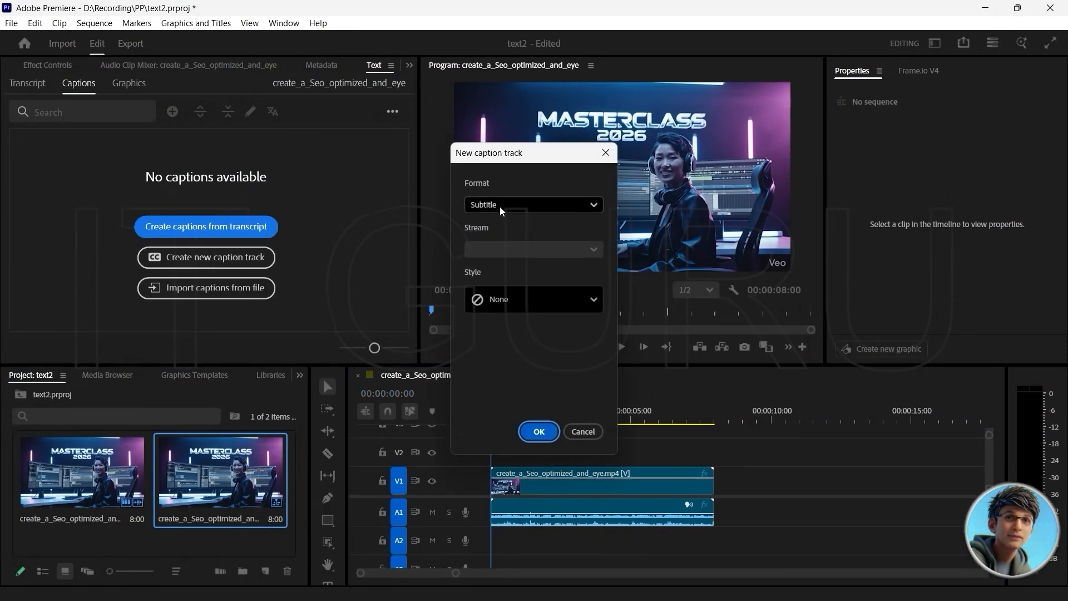
{"action": "left_click", "coordinate": [589, 211]}
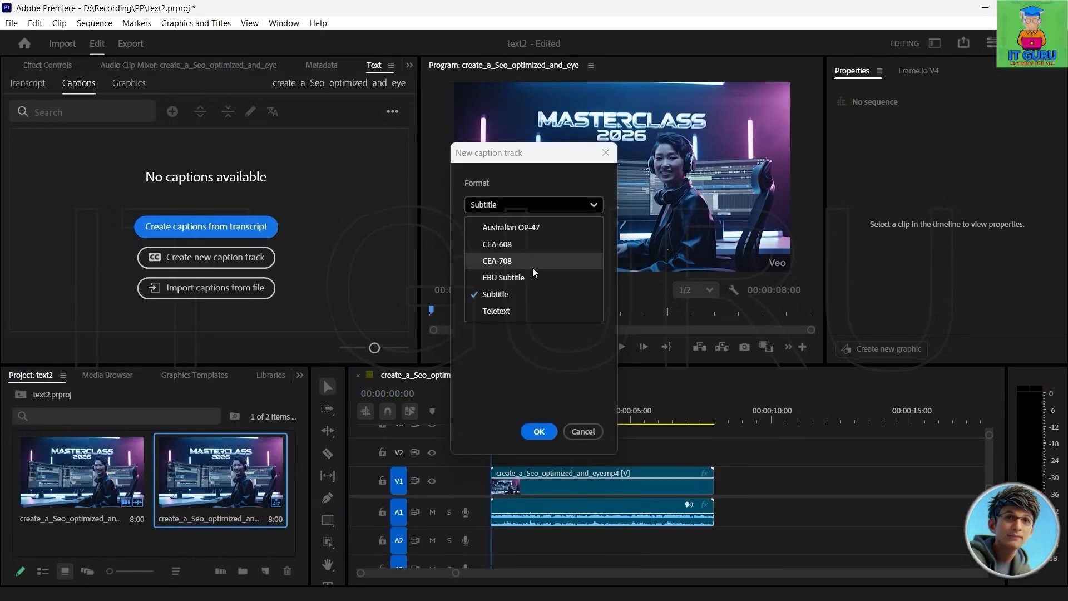
{"action": "left_click", "coordinate": [489, 301]}
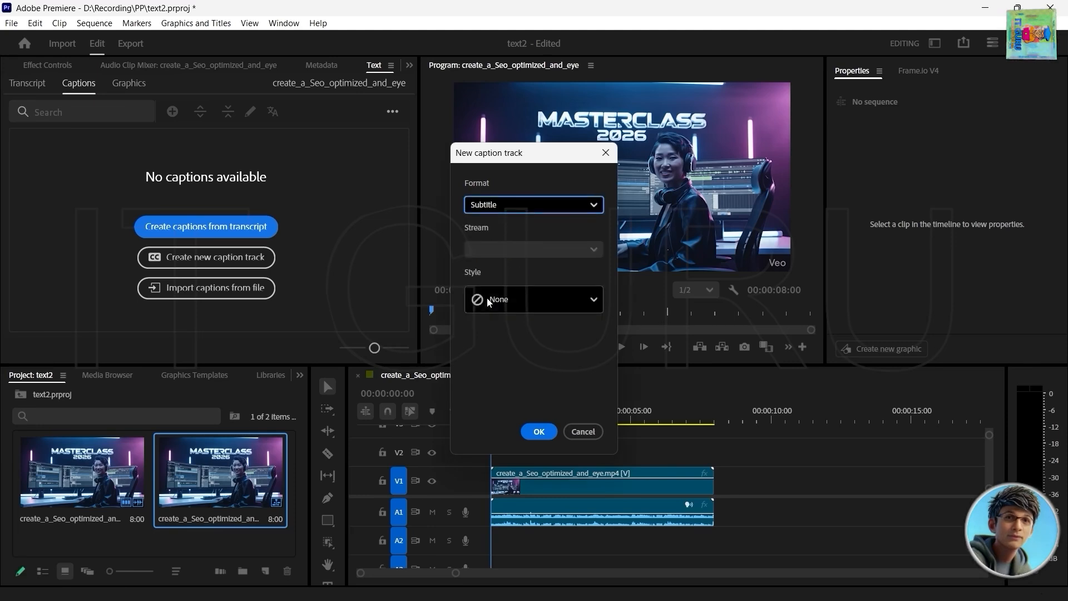
{"action": "left_click", "coordinate": [539, 433]}
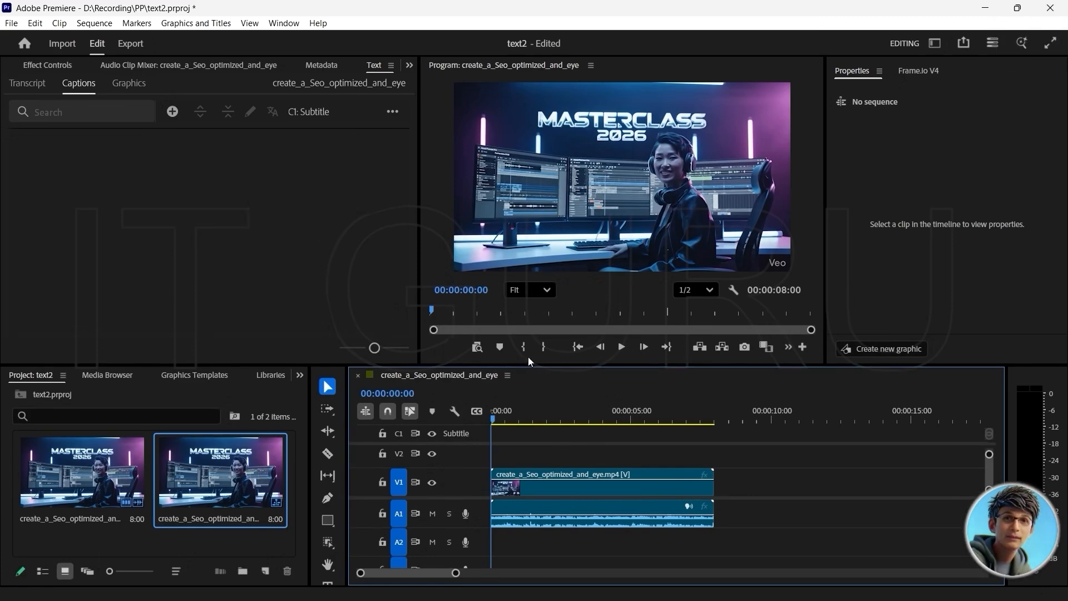
Step: Add a caption segment at the sequence start with the text "Welcome to the Adobe Premiere Pro twenty twenty six masterclass."
{"action": "left_click_drag", "start_coordinate": [494, 420], "coordinate": [468, 405]}
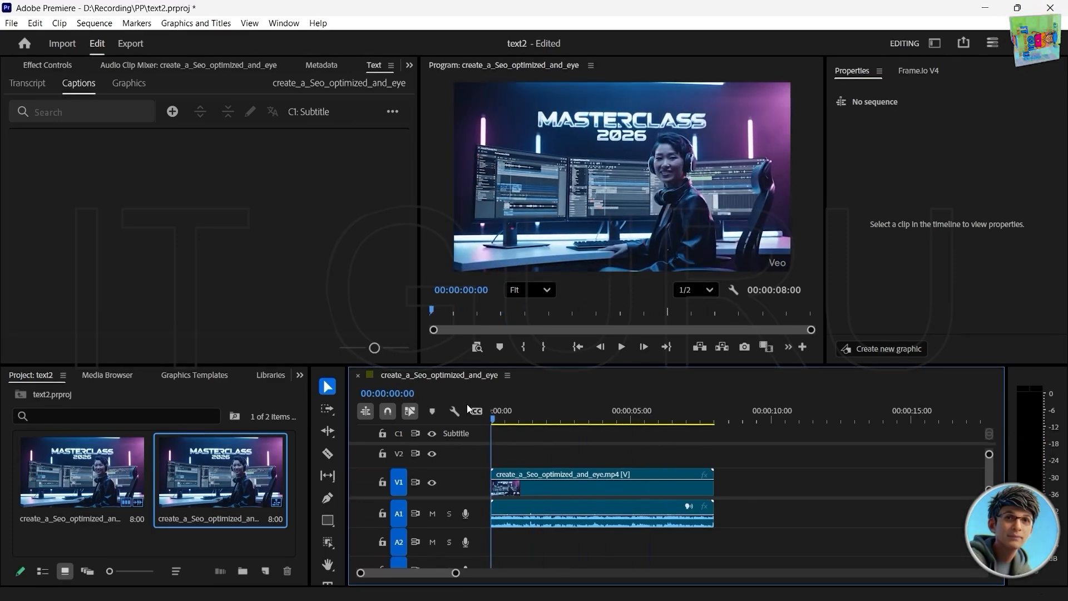
{"action": "left_click", "coordinate": [172, 114]}
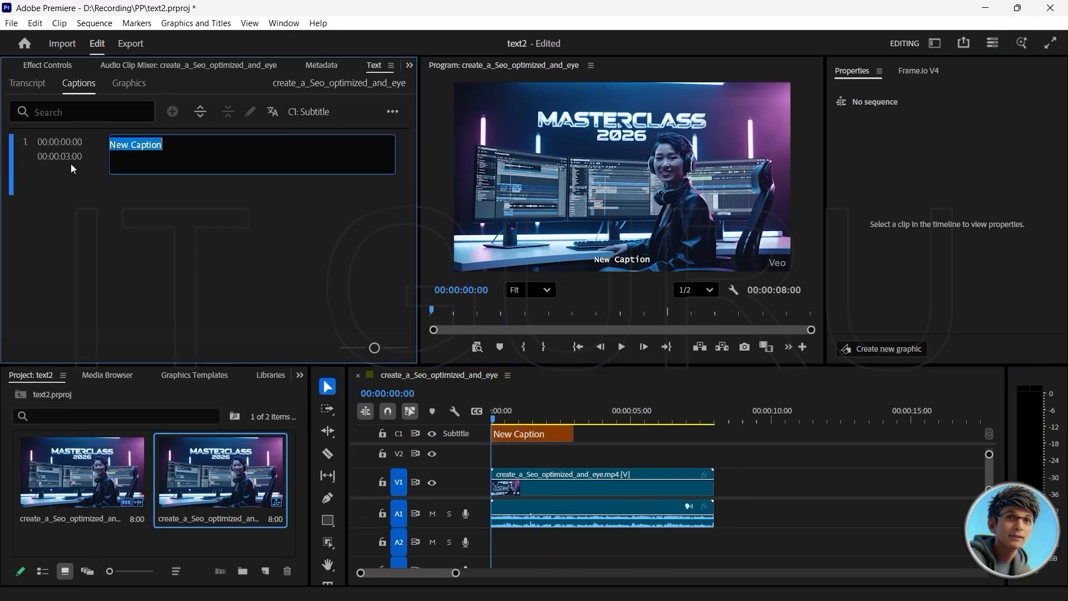
{"action": "double_click", "coordinate": [148, 147]}
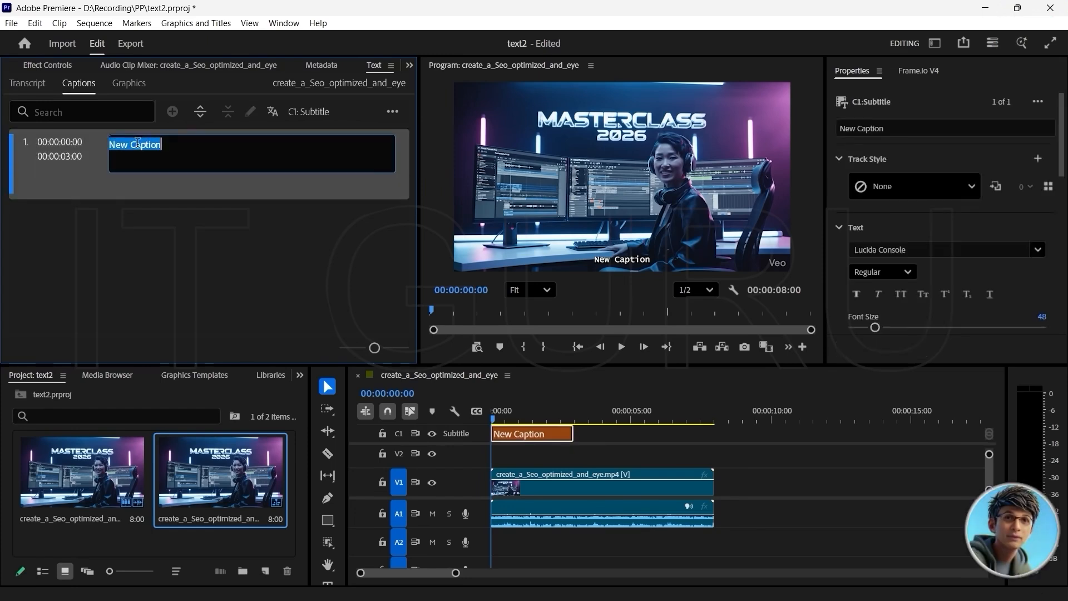
{"action": "right_click", "coordinate": [179, 156]}
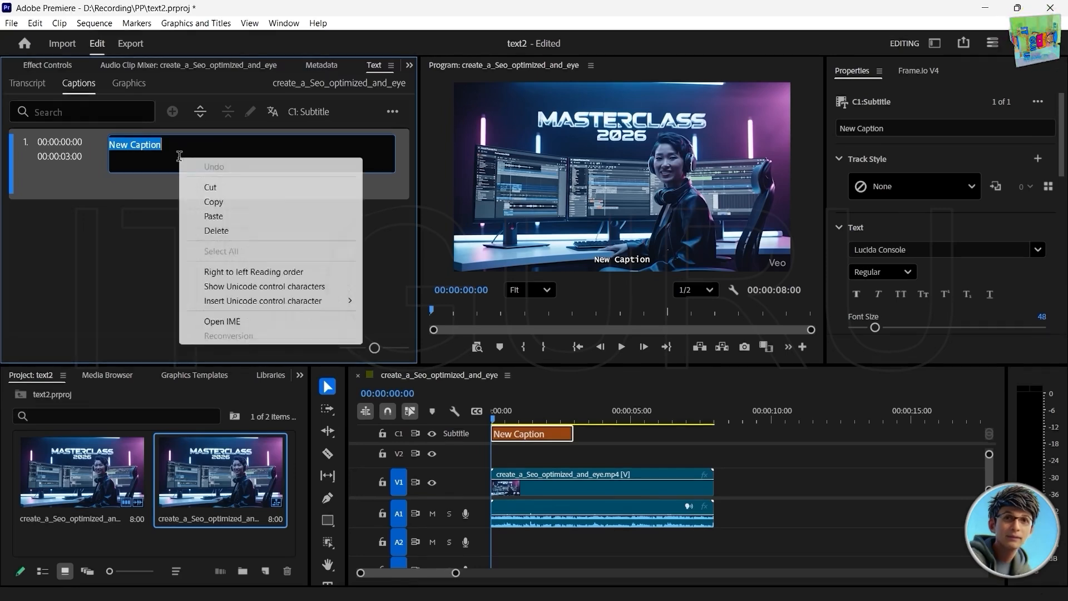
{"action": "left_click", "coordinate": [238, 205]}
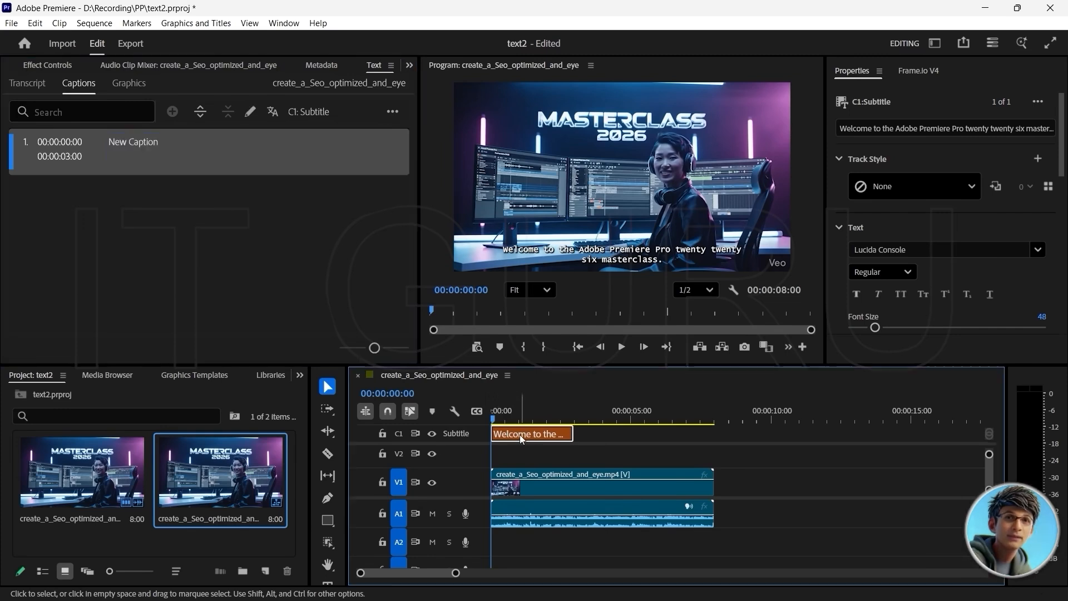
Step: Shift the first caption to start at 00:00:00:13, extend its end to 00:00:04:18, and check its timing in playback
{"action": "left_click_drag", "start_coordinate": [522, 436], "coordinate": [536, 436]}
{"action": "left_click", "coordinate": [622, 347]}
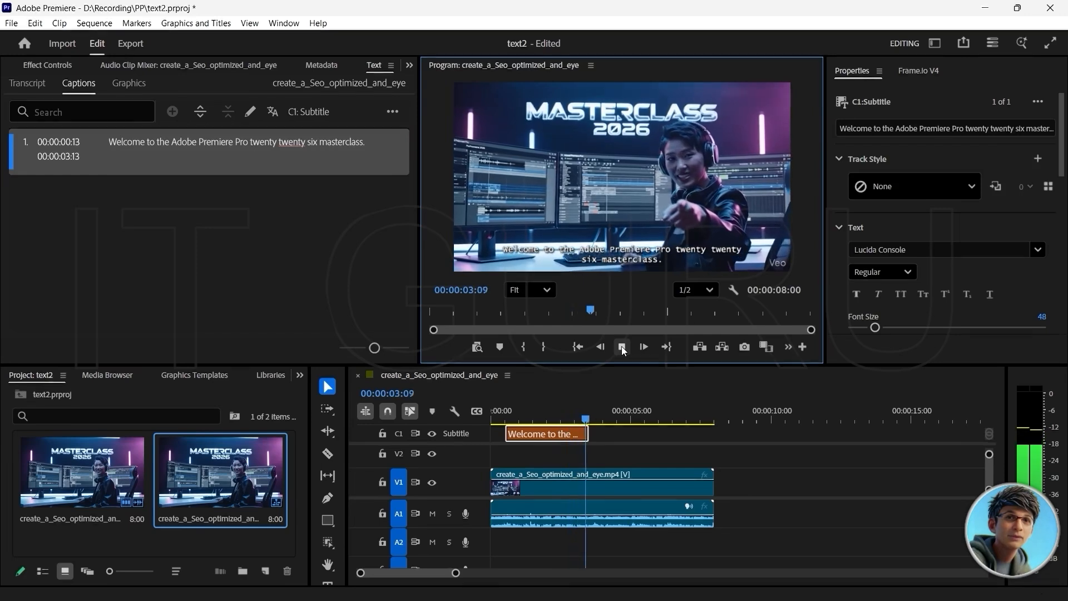
{"action": "left_click", "coordinate": [622, 346]}
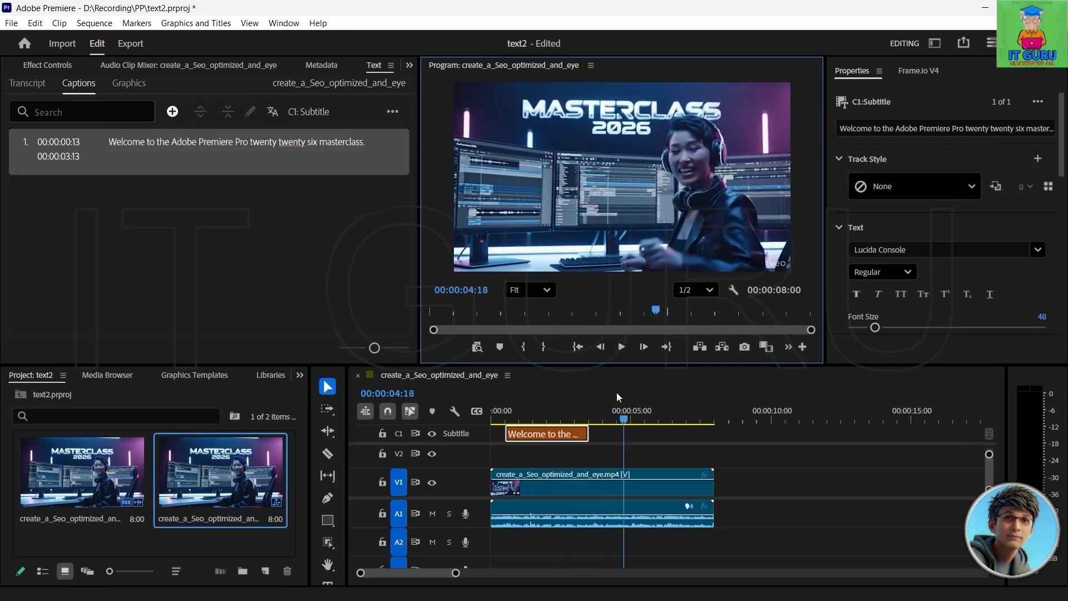
{"action": "left_click_drag", "start_coordinate": [586, 437], "coordinate": [482, 401]}
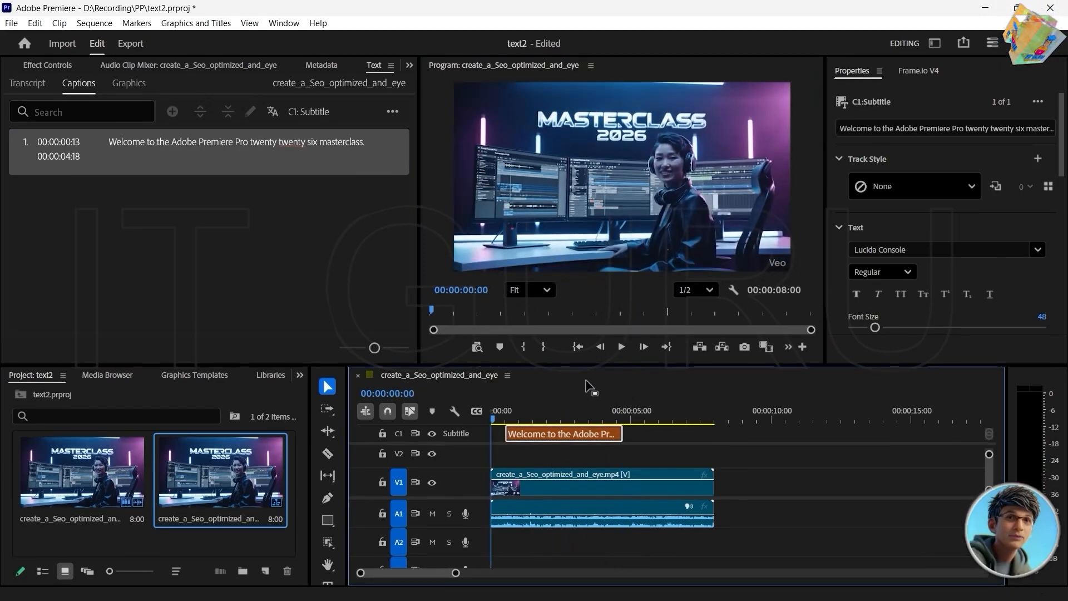
{"action": "left_click", "coordinate": [621, 346]}
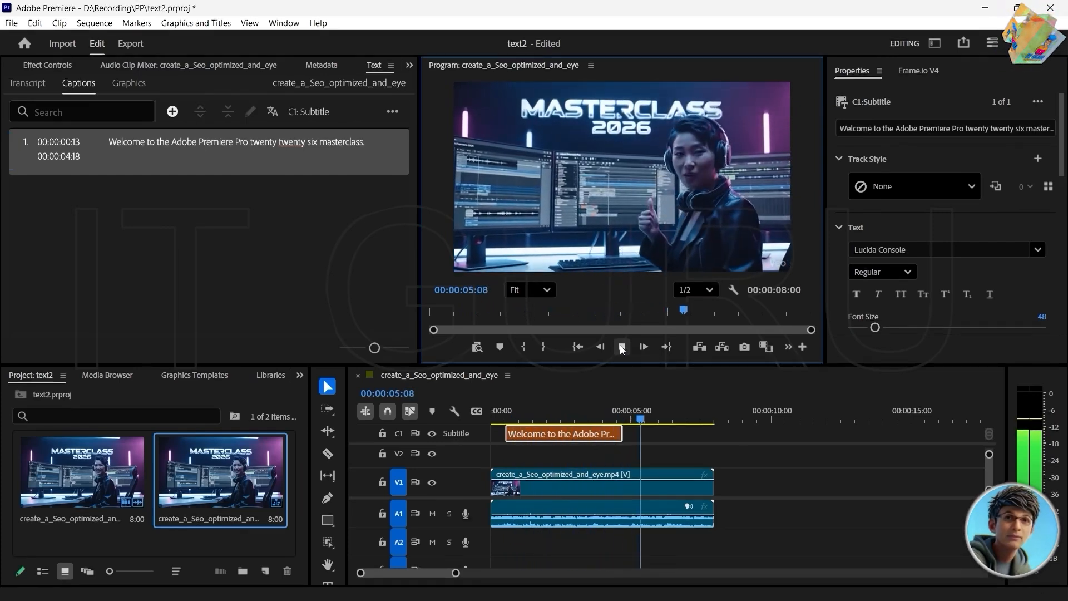
{"action": "left_click", "coordinate": [621, 346]}
Step: Add a second caption at 00:00:04:19 reading "Get ready to transform your editing skills." without a trailing line break
{"action": "left_click", "coordinate": [624, 421]}
{"action": "left_click_drag", "start_coordinate": [624, 422], "coordinate": [627, 422]}
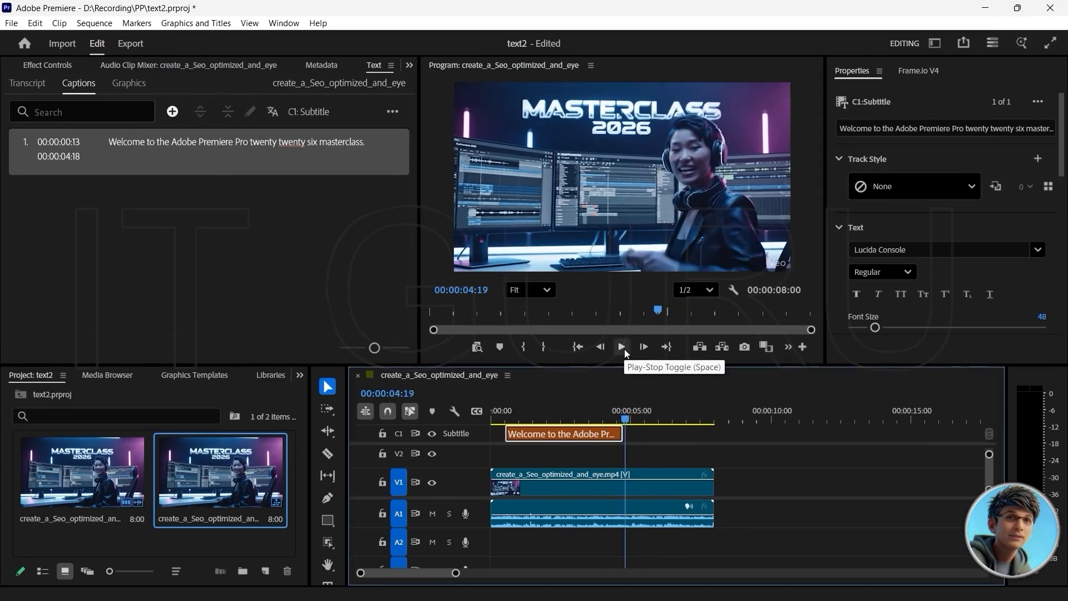
{"action": "left_click", "coordinate": [172, 111]}
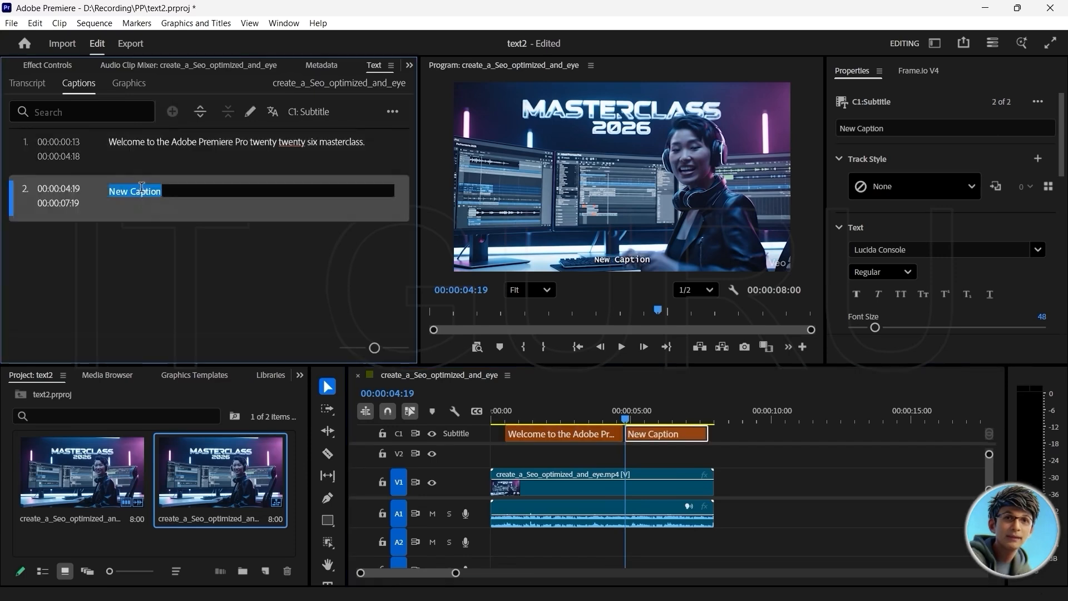
{"action": "right_click", "coordinate": [166, 192]}
{"action": "left_click", "coordinate": [215, 250]}
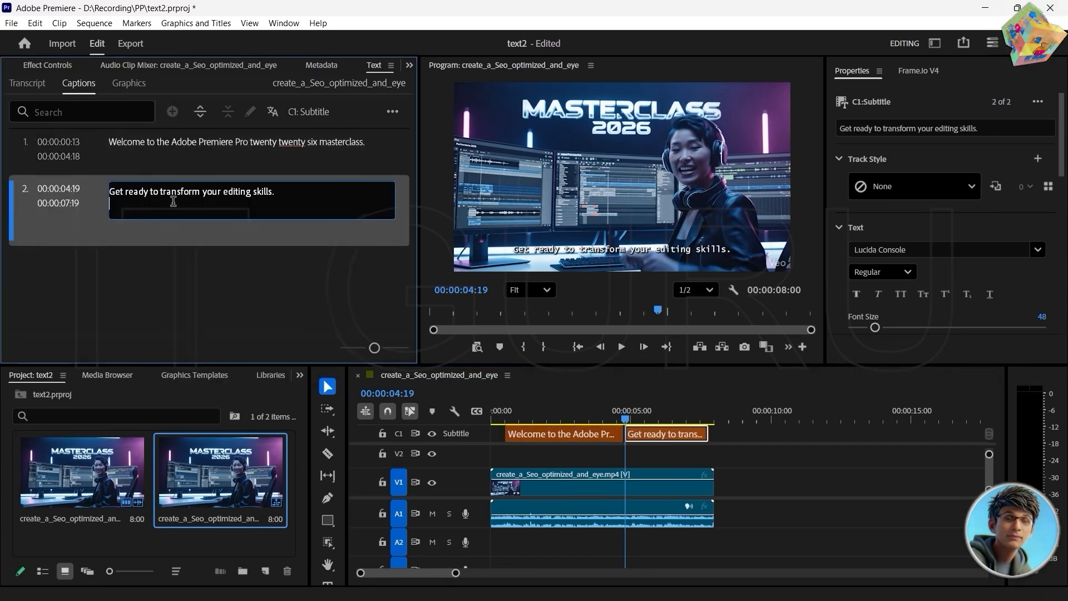
{"action": "key", "text": "BackSpace"}
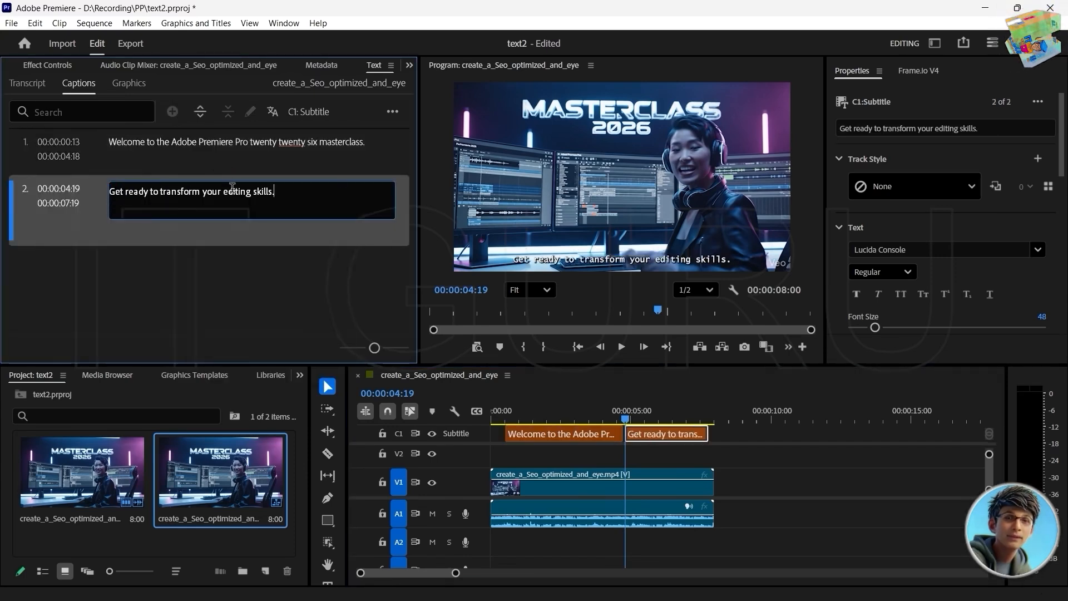
Step: Play the second caption, extend its end to 00:00:08:00, and return the playhead to the start
{"action": "left_click", "coordinate": [621, 347]}
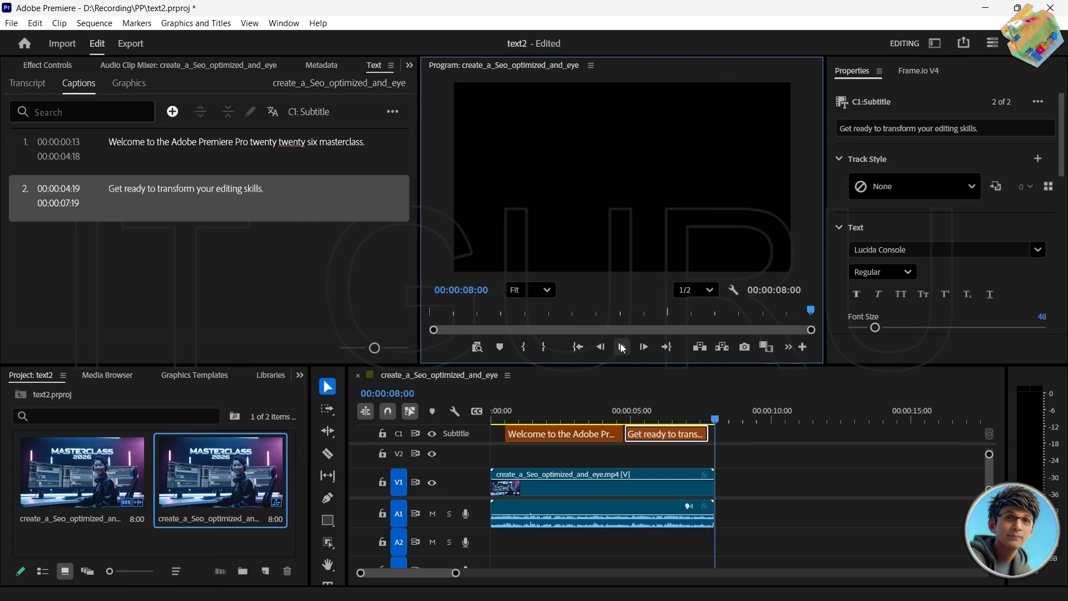
{"action": "left_click_drag", "start_coordinate": [706, 434], "coordinate": [715, 434]}
{"action": "left_click_drag", "start_coordinate": [714, 417], "coordinate": [480, 399]}
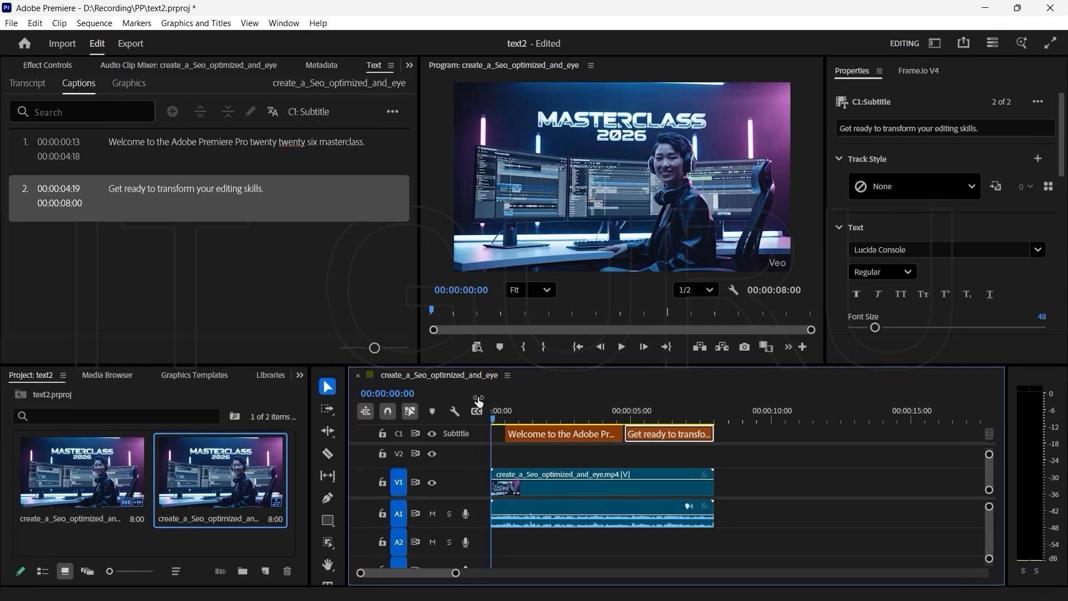
Step: Play the captioned sequence from 00:00:00:07 to review both subtitles
{"action": "left_click", "coordinate": [295, 291]}
{"action": "left_click", "coordinate": [498, 417]}
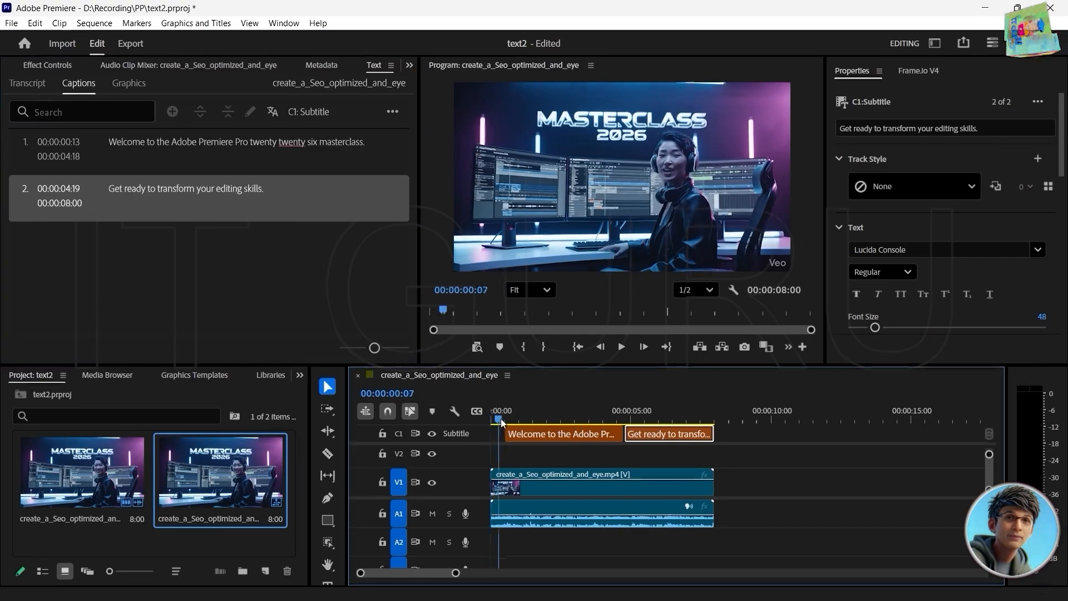
{"action": "key", "text": "space"}
{"action": "key", "text": "space"}
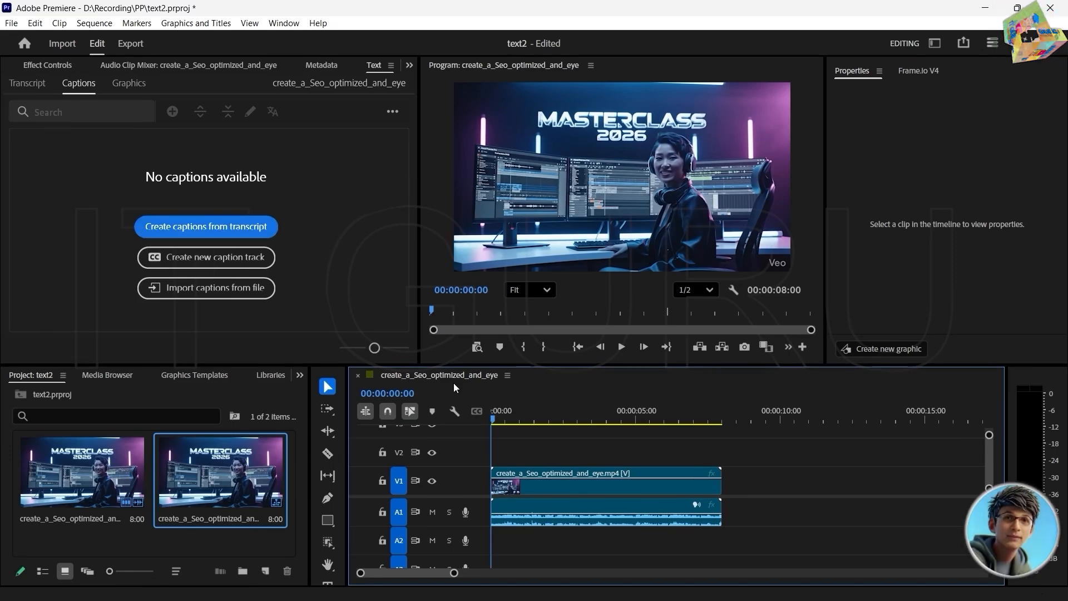
Step: Transcribe the clip and generate captions from the transcript with the Subtitle default preset, reviewing the transcription and captioning preferences first
{"action": "left_click", "coordinate": [553, 487]}
{"action": "mouse_move", "coordinate": [495, 421]}
{"action": "left_mouse_down"}
{"action": "mouse_move", "coordinate": [558, 434]}
{"action": "mouse_move", "coordinate": [487, 425]}
{"action": "left_mouse_up"}
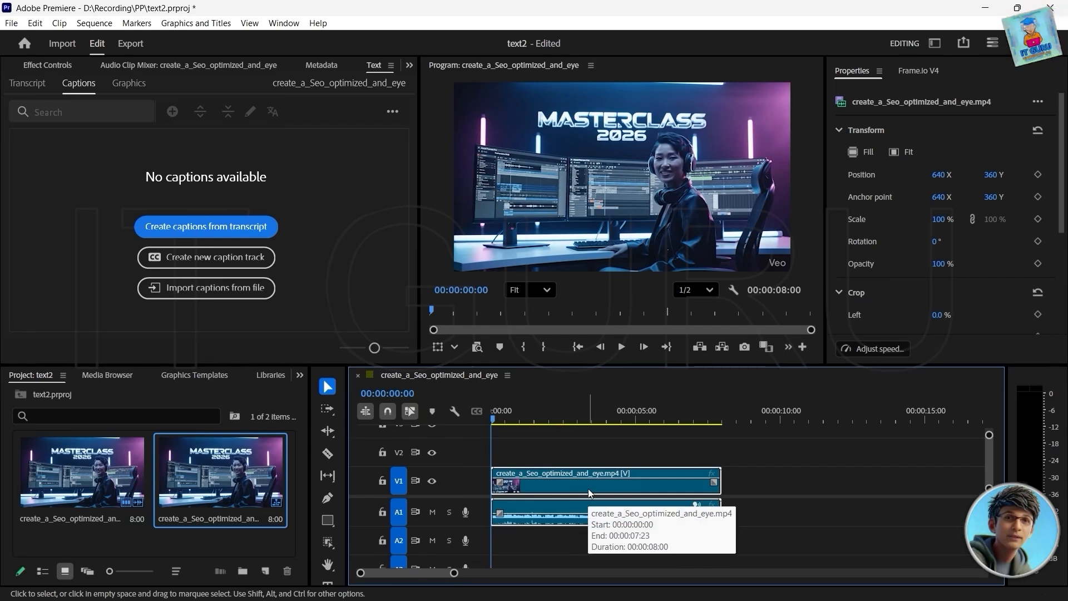
{"action": "left_click", "coordinate": [204, 231]}
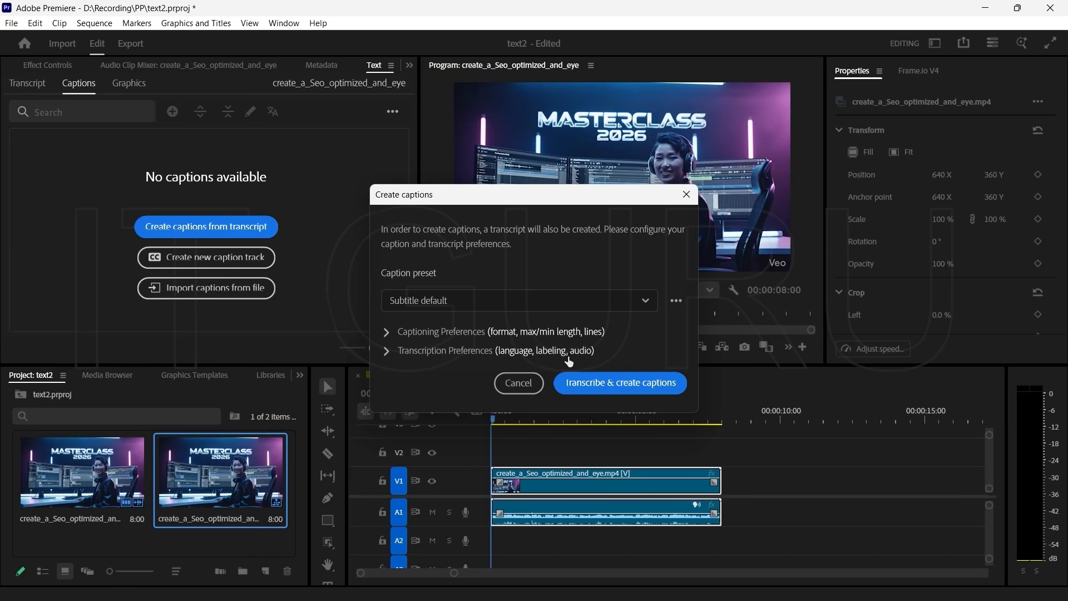
{"action": "left_click", "coordinate": [387, 351]}
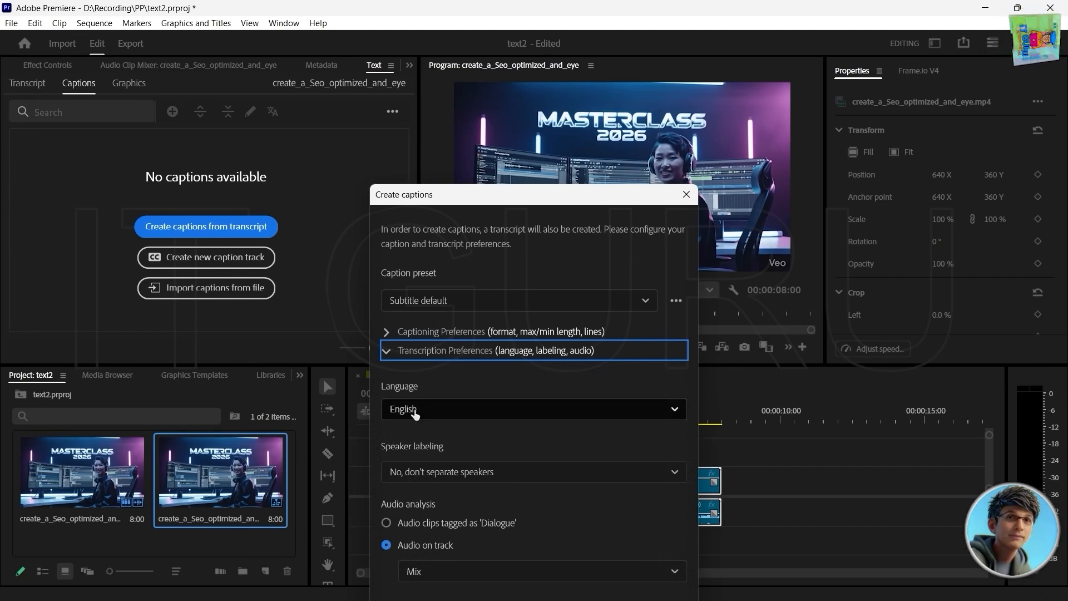
{"action": "left_click", "coordinate": [387, 349]}
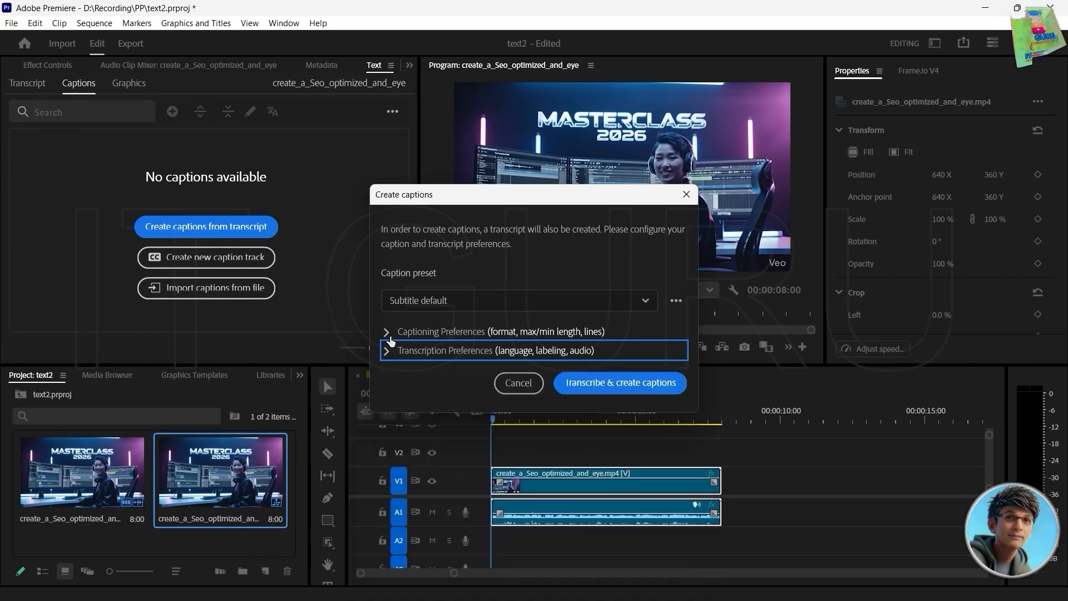
{"action": "left_click", "coordinate": [387, 332]}
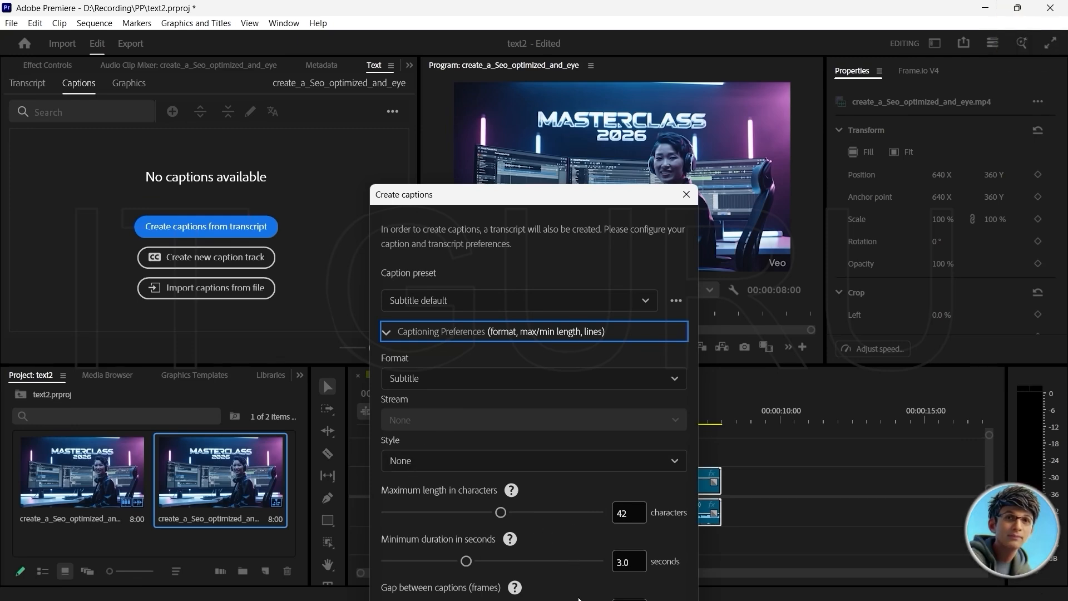
{"action": "left_click_drag", "start_coordinate": [510, 198], "coordinate": [522, 60]}
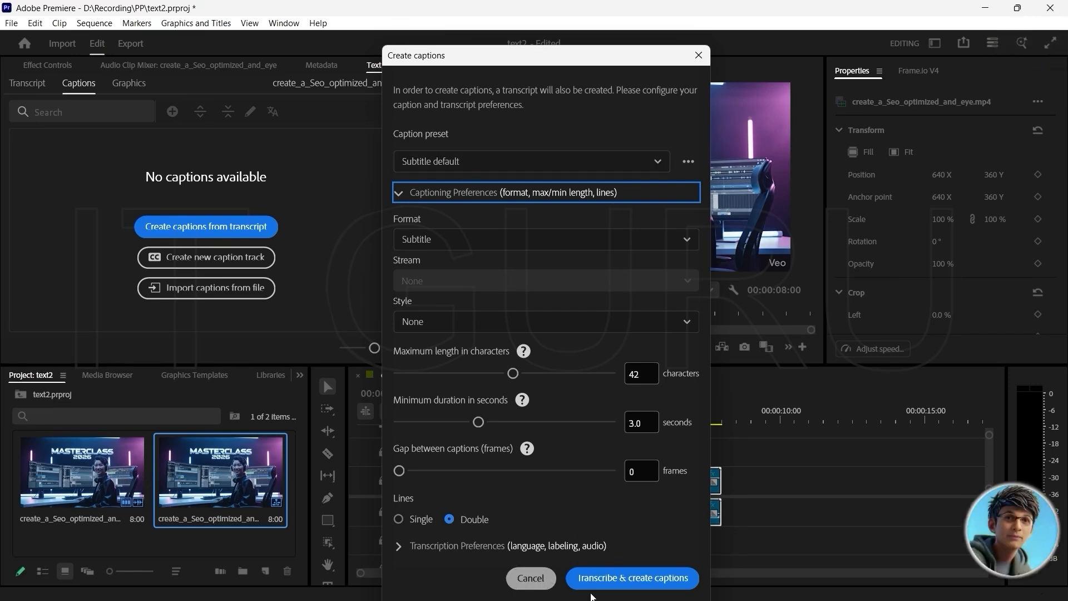
{"action": "left_click", "coordinate": [616, 578]}
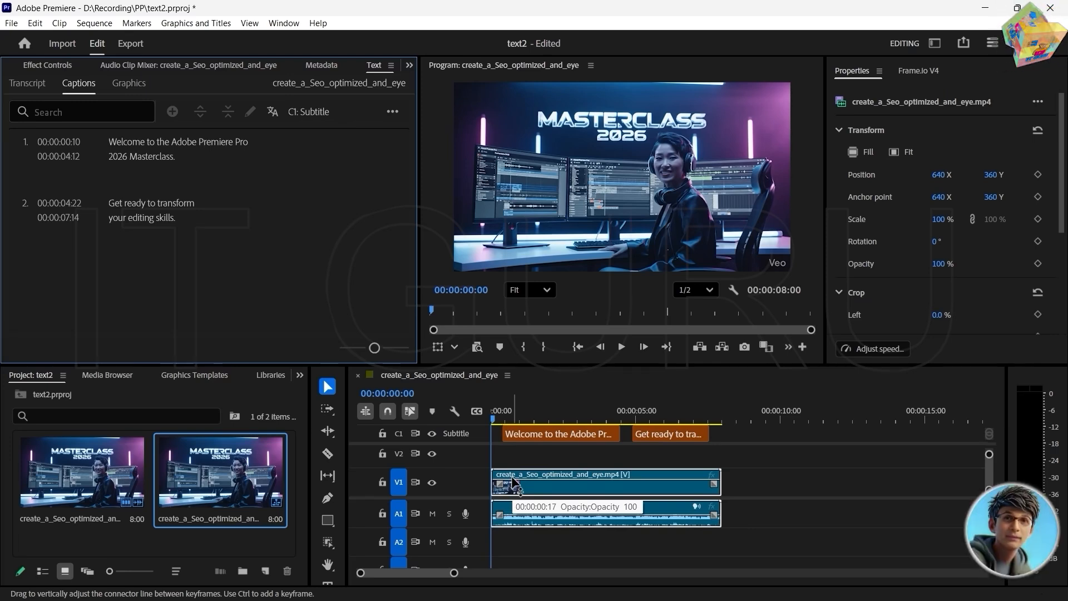
Step: Play the sequence to check the generated captions, stop it and return the playhead to the start
{"action": "left_click", "coordinate": [622, 347]}
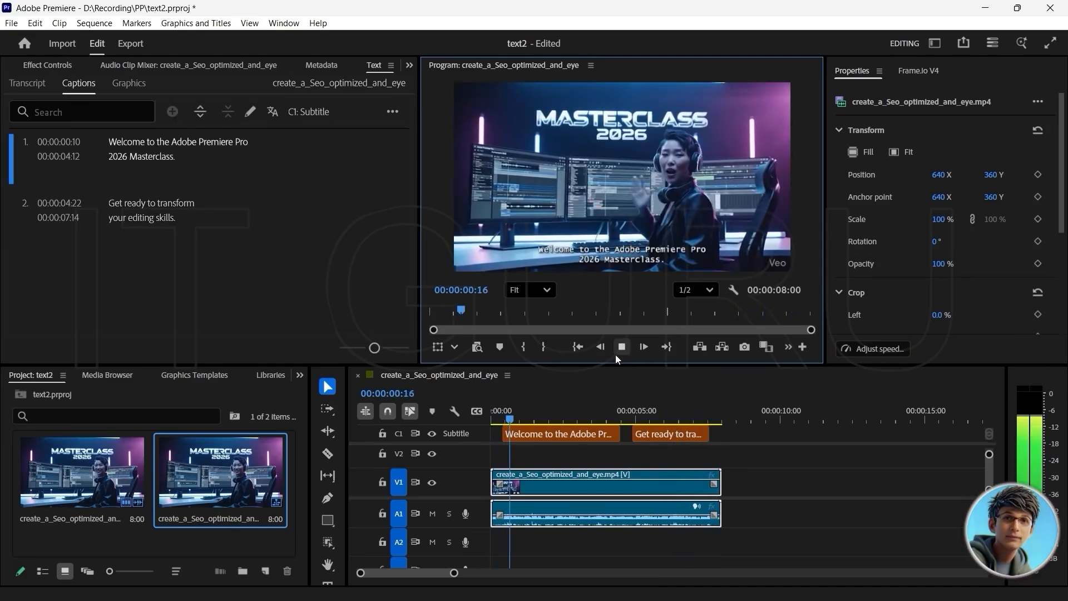
{"action": "left_click", "coordinate": [623, 348]}
{"action": "left_click_drag", "start_coordinate": [530, 418], "coordinate": [484, 411]}
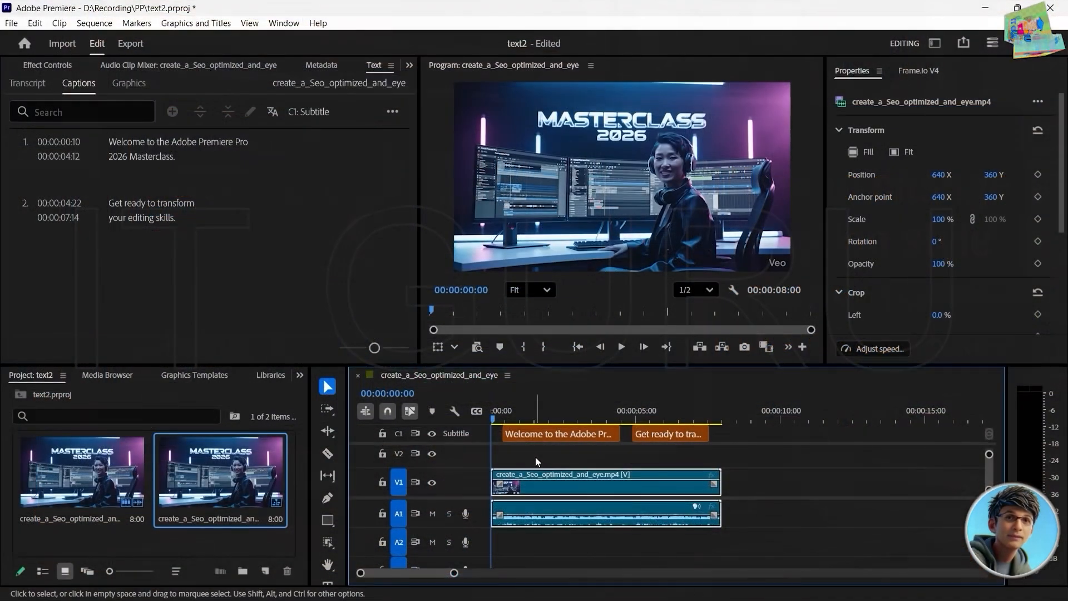
Step: Set the first caption's text to the Microsoft New Tai Lue font at size 66
{"action": "left_click", "coordinate": [533, 436]}
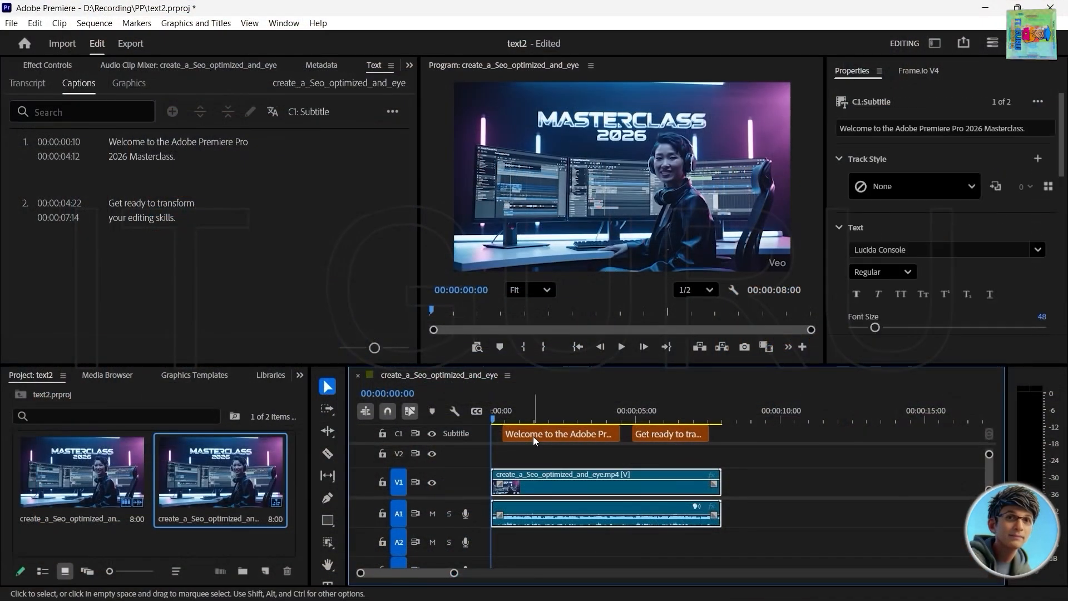
{"action": "left_click", "coordinate": [518, 420]}
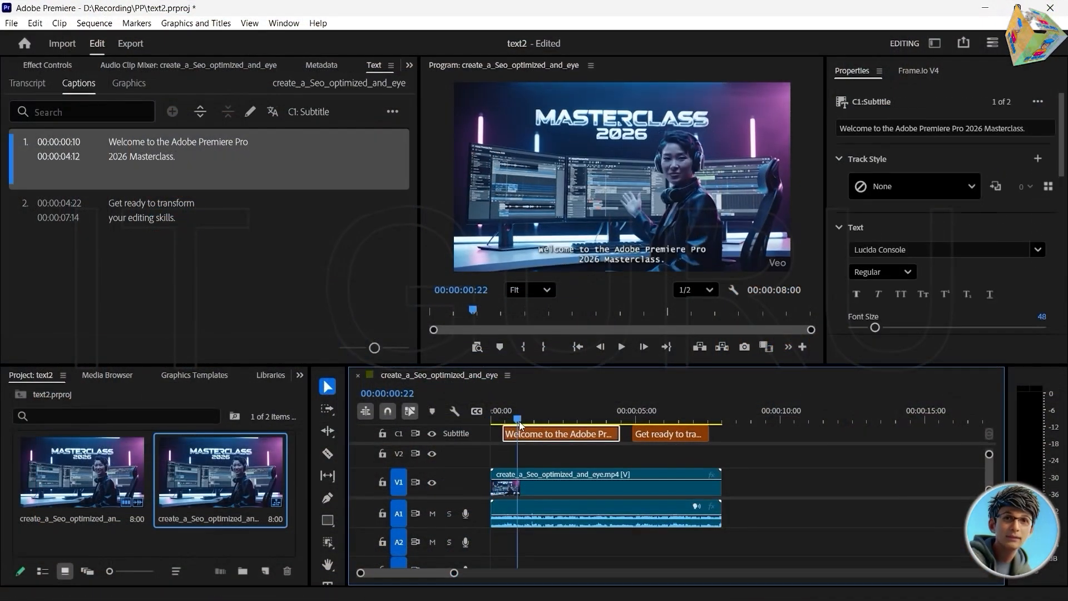
{"action": "left_click_drag", "start_coordinate": [518, 422], "coordinate": [526, 423]}
{"action": "double_click", "coordinate": [541, 435]}
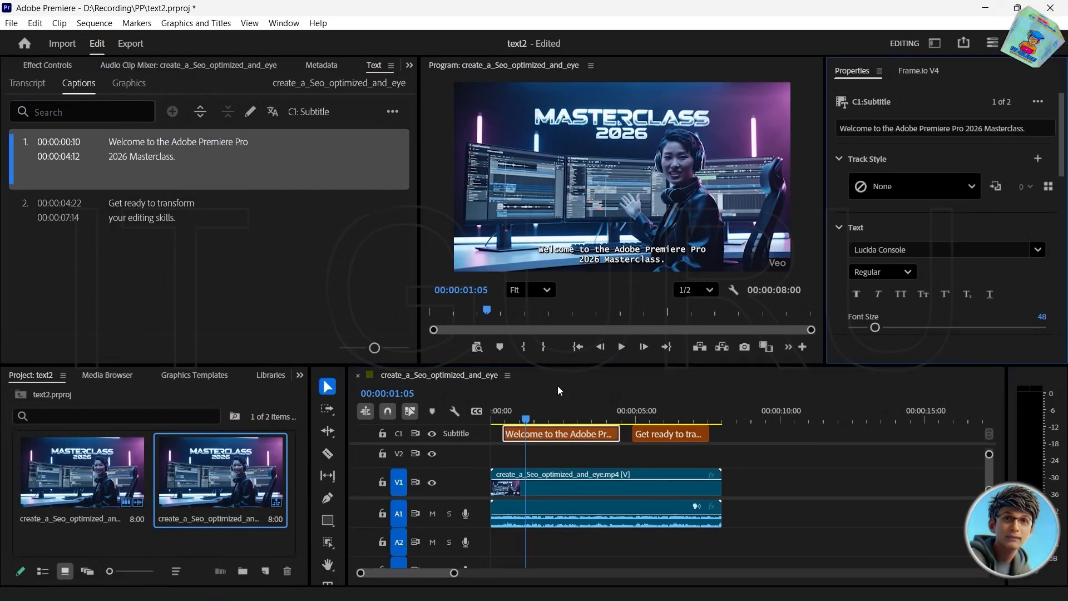
{"action": "left_click", "coordinate": [608, 257]}
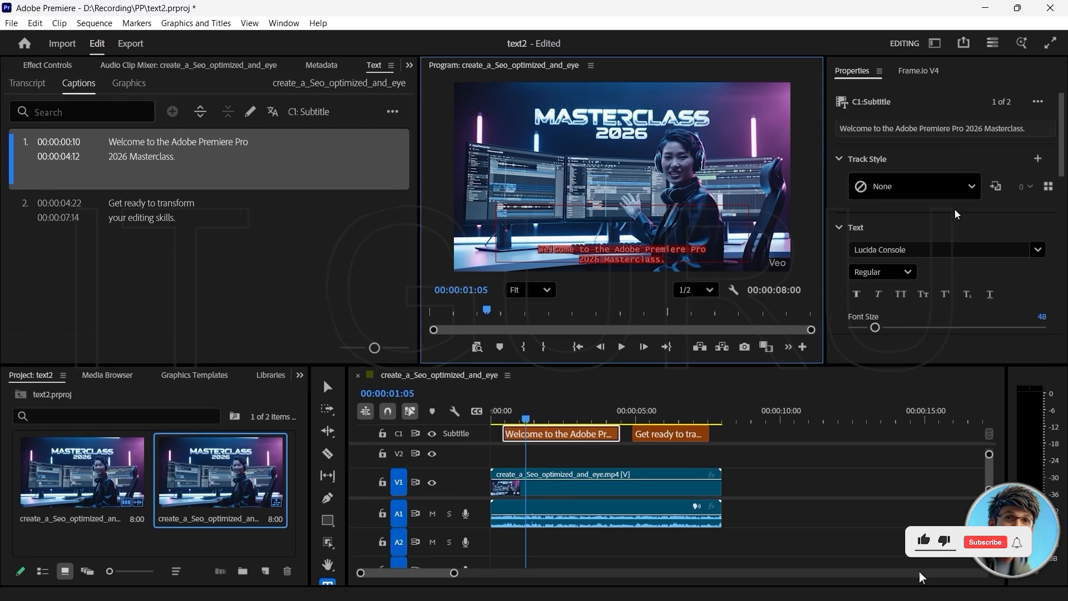
{"action": "left_click", "coordinate": [1038, 251]}
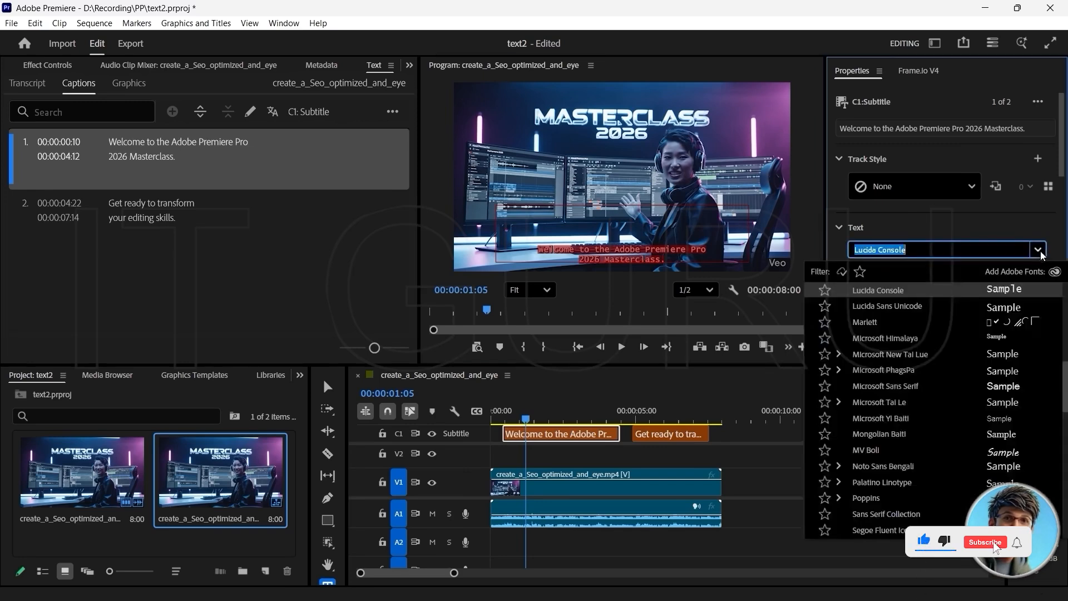
{"action": "left_click", "coordinate": [881, 355]}
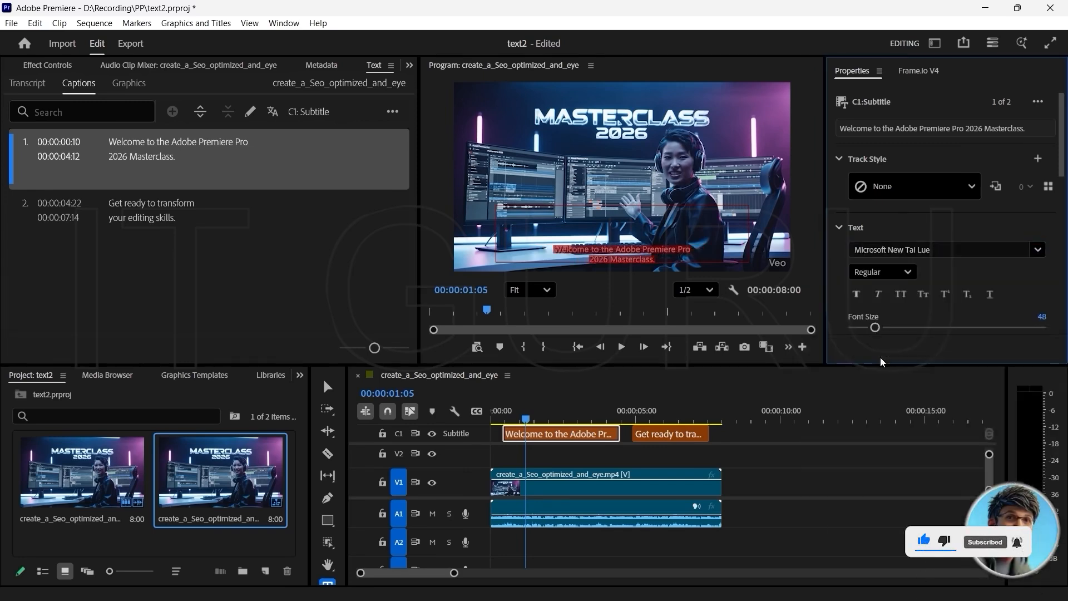
{"action": "left_click_drag", "start_coordinate": [875, 327], "coordinate": [883, 328]}
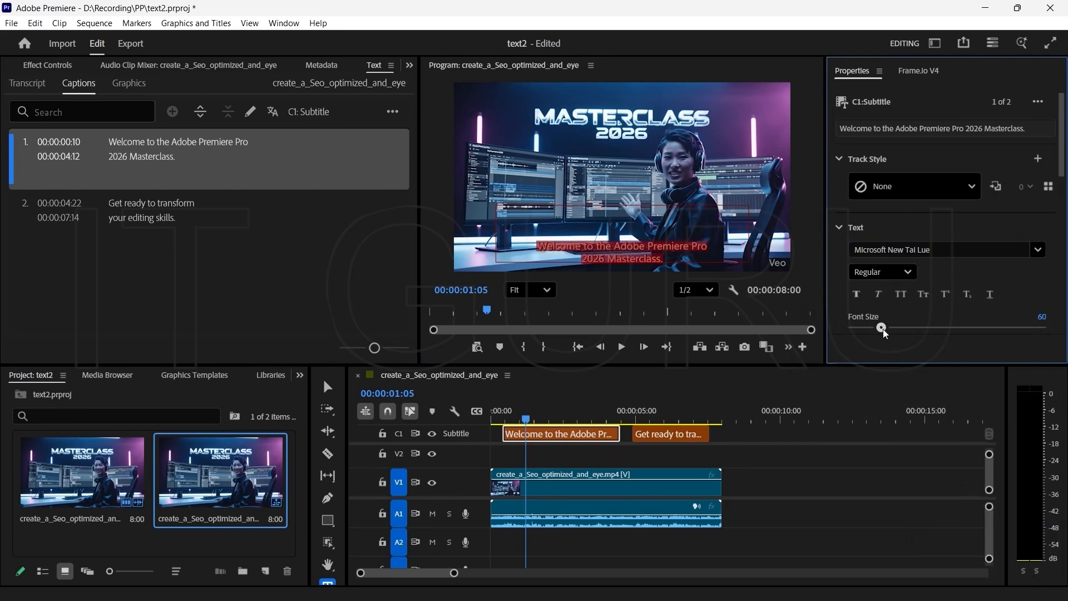
Step: Enable a background behind the first caption's text, with a background size of 23.9 and a corner radius of 22
{"action": "left_click_drag", "start_coordinate": [1061, 156], "coordinate": [1064, 219]}
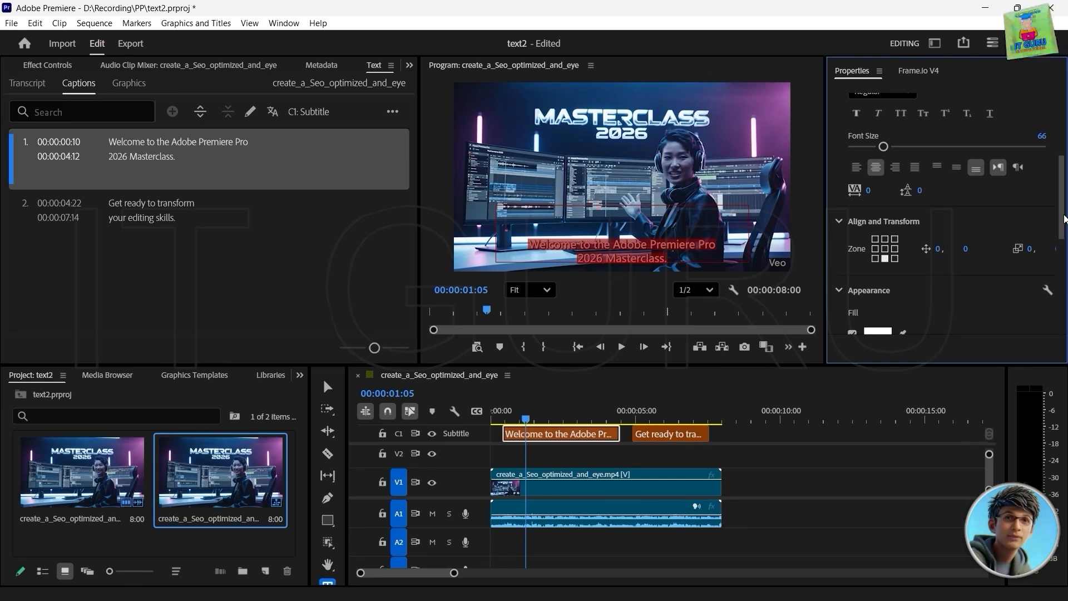
{"action": "scroll", "coordinate": [988, 219], "scroll_direction": "down", "scroll_amount": 3}
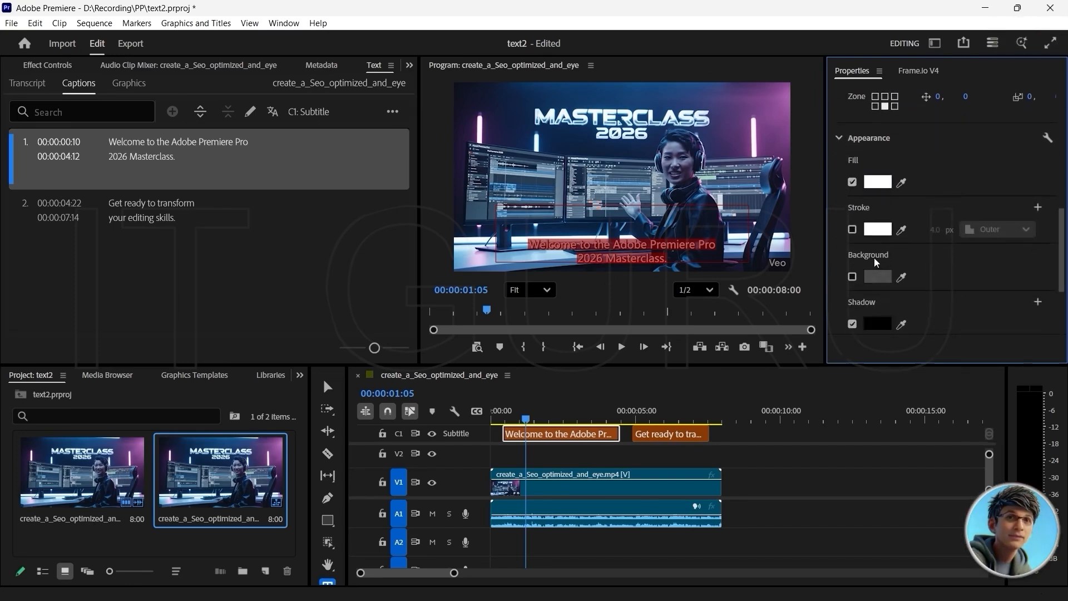
{"action": "left_click", "coordinate": [851, 276]}
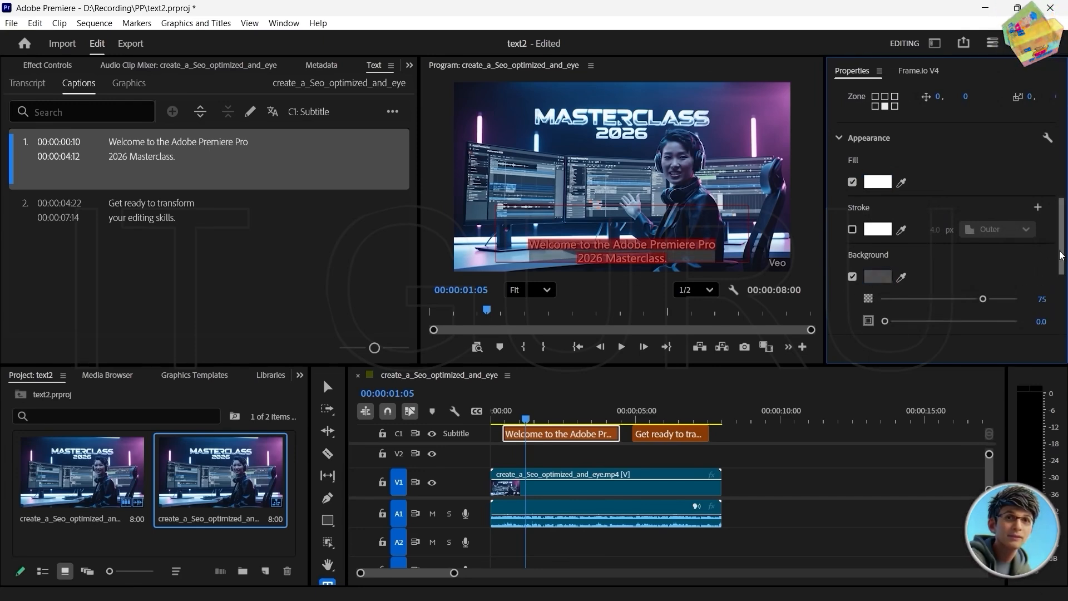
{"action": "scroll", "coordinate": [886, 217], "scroll_direction": "down", "scroll_amount": 3}
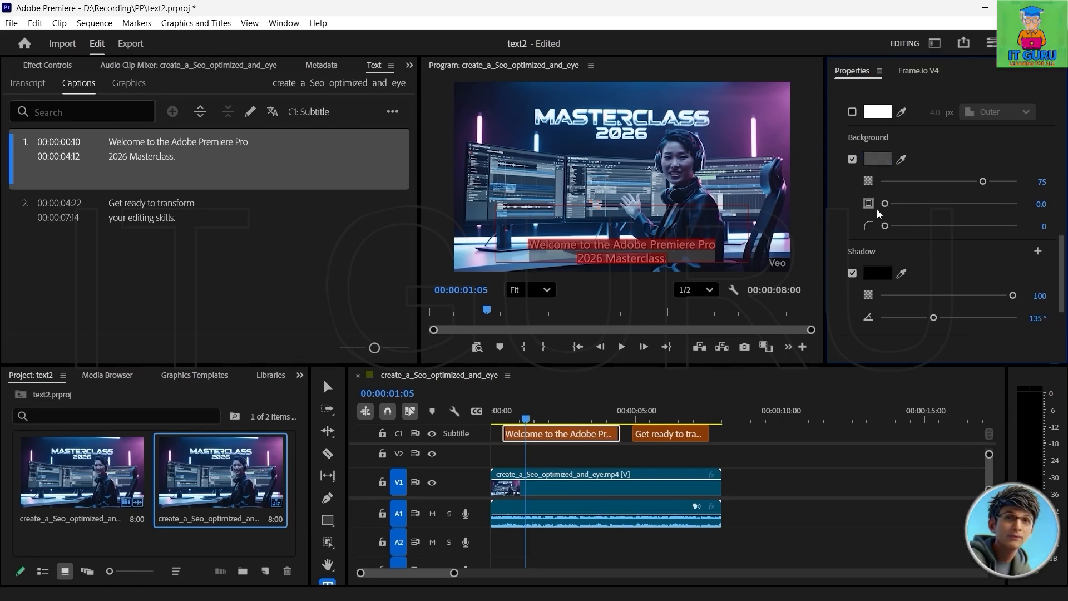
{"action": "left_click_drag", "start_coordinate": [887, 207], "coordinate": [913, 209]}
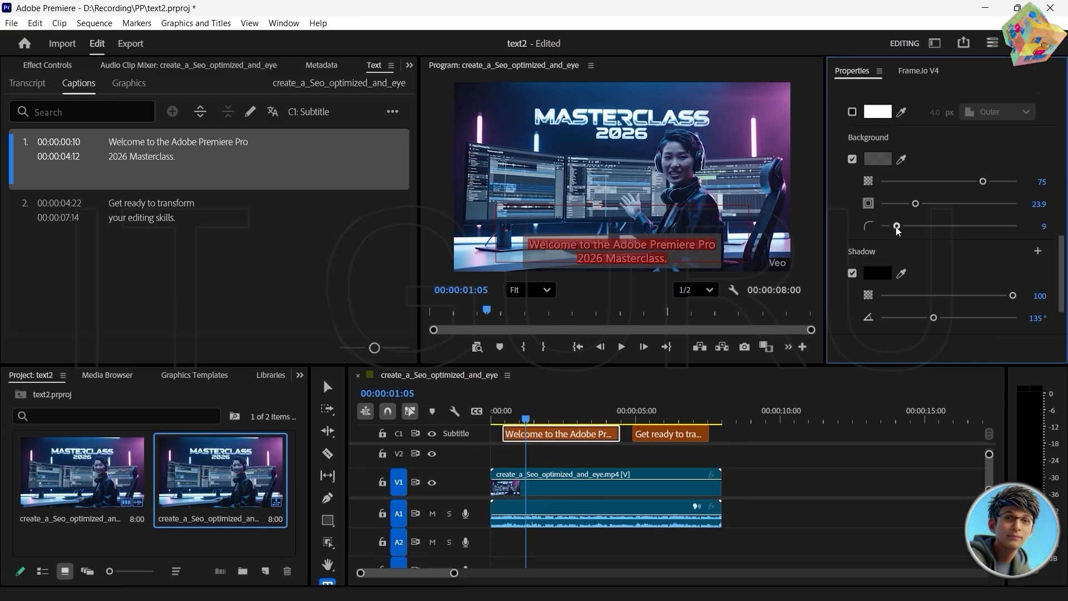
{"action": "left_click_drag", "start_coordinate": [895, 226], "coordinate": [913, 226]}
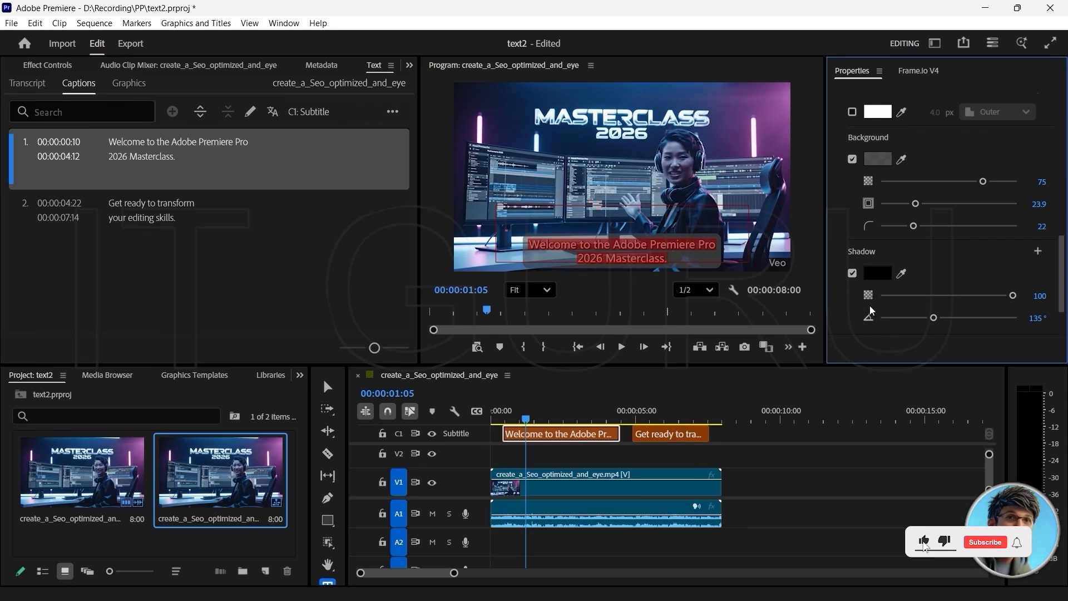
{"action": "scroll", "coordinate": [889, 271], "scroll_direction": "down", "scroll_amount": 2}
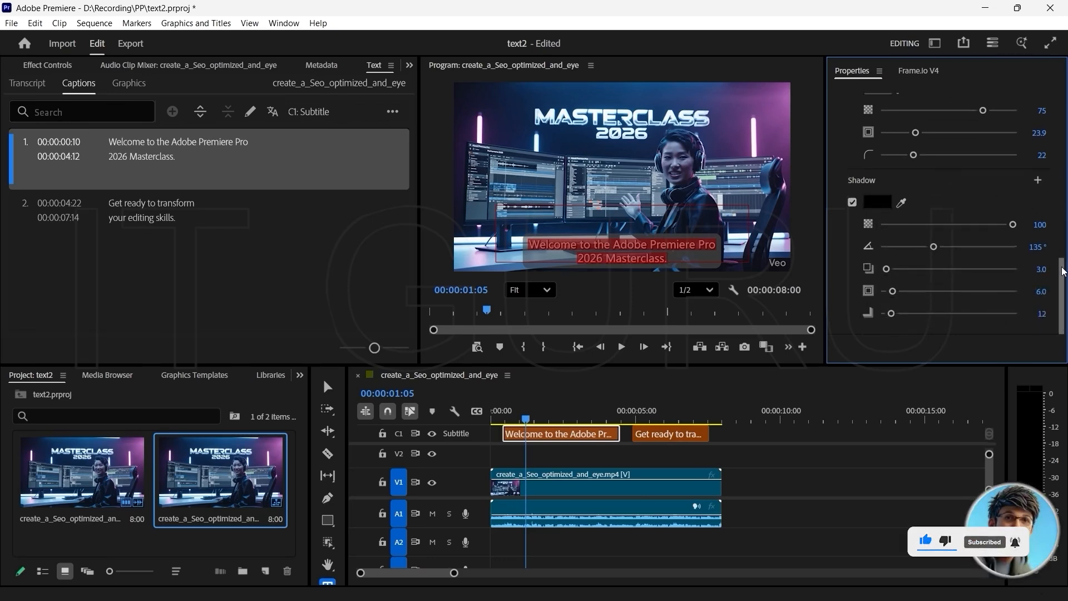
{"action": "left_click_drag", "start_coordinate": [1059, 261], "coordinate": [1051, 105]}
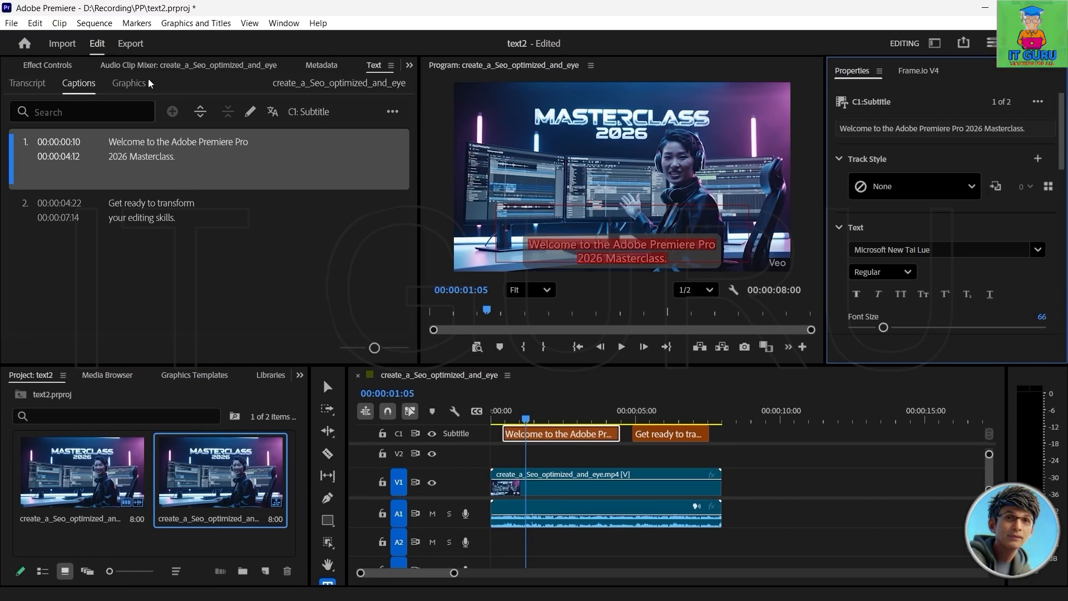
Step: Look at the first caption's effect controls and play part of it to check its styling
{"action": "left_click", "coordinate": [44, 65]}
{"action": "left_click", "coordinate": [559, 432]}
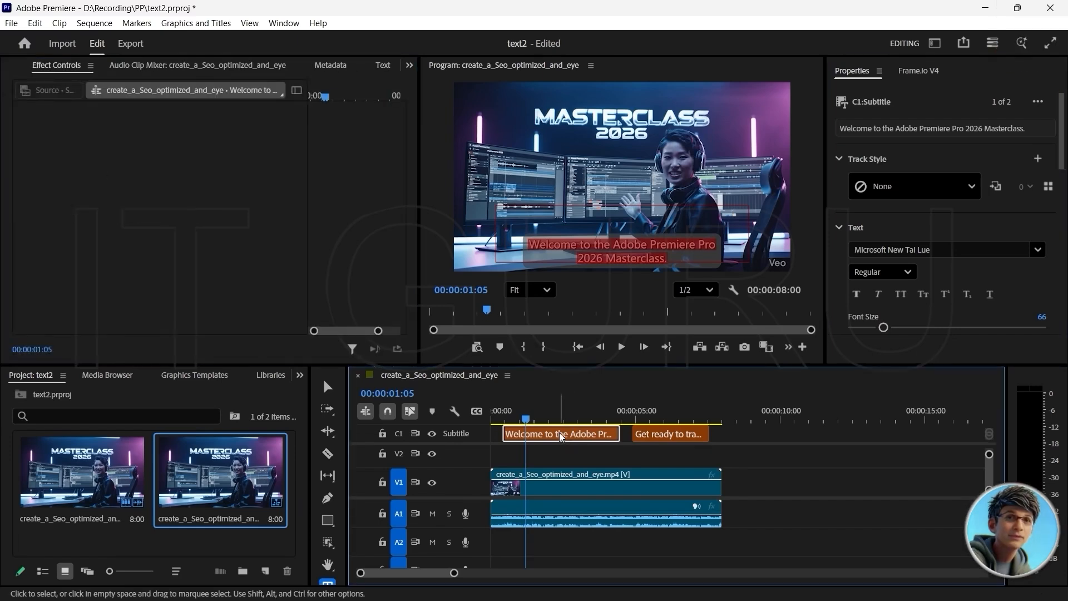
{"action": "left_click", "coordinate": [598, 252]}
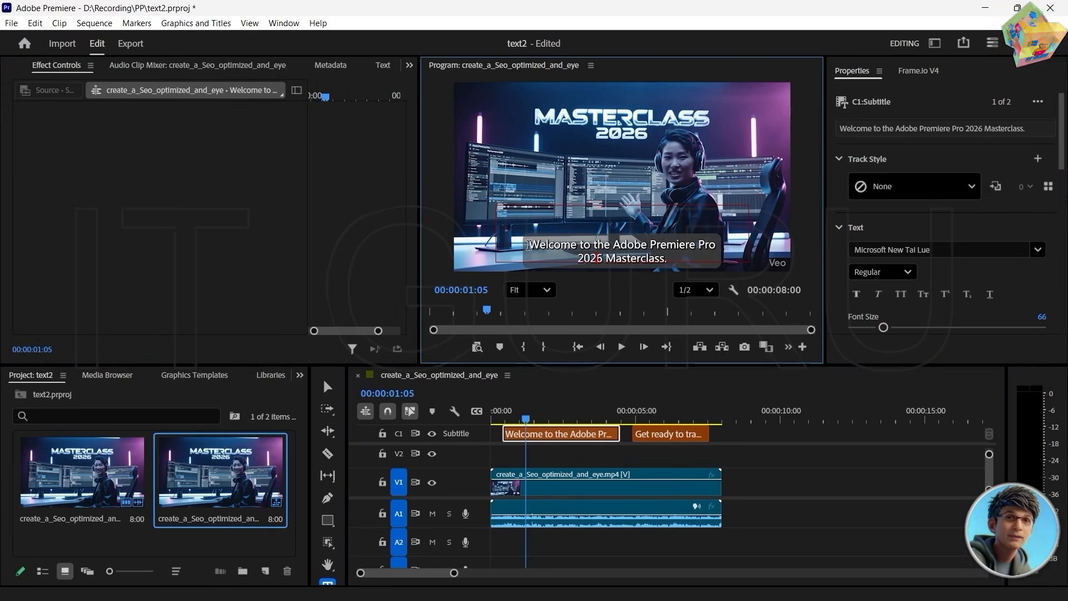
{"action": "left_click", "coordinate": [524, 425]}
{"action": "key", "text": "space"}
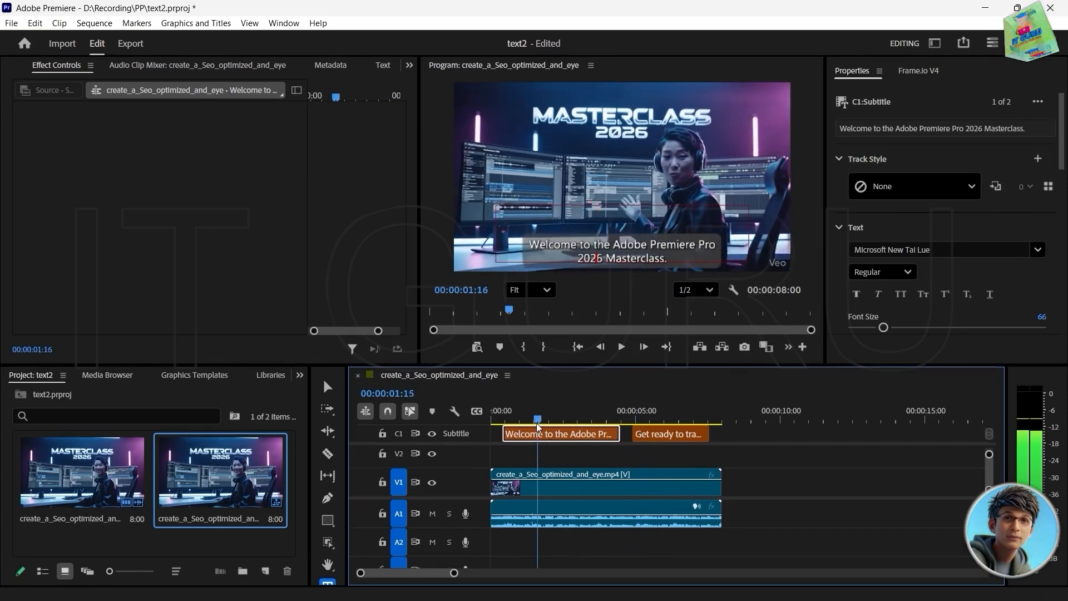
{"action": "left_click_drag", "start_coordinate": [578, 427], "coordinate": [550, 432]}
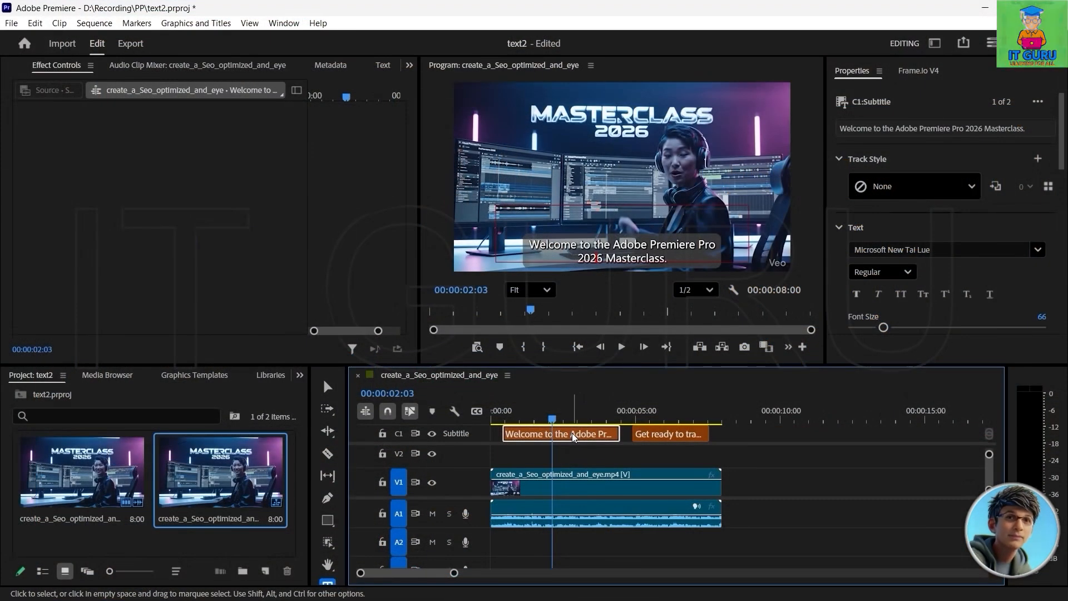
{"action": "left_click_drag", "start_coordinate": [552, 424], "coordinate": [535, 426]}
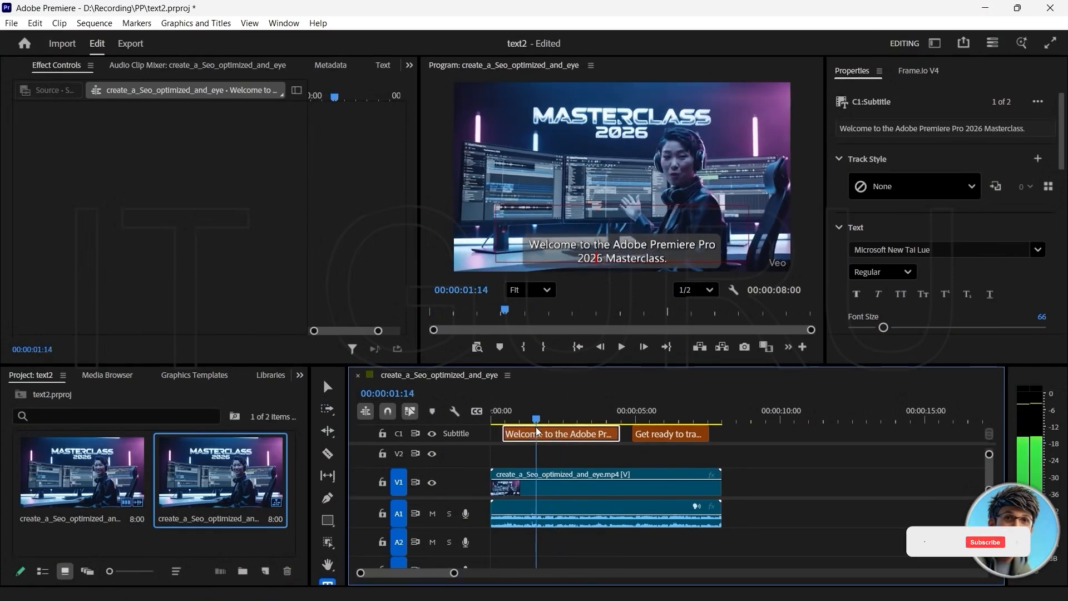
Step: Bring back the caption list, play the styled captions from the start and place the playhead at 00:00:02:21
{"action": "left_click", "coordinate": [376, 65]}
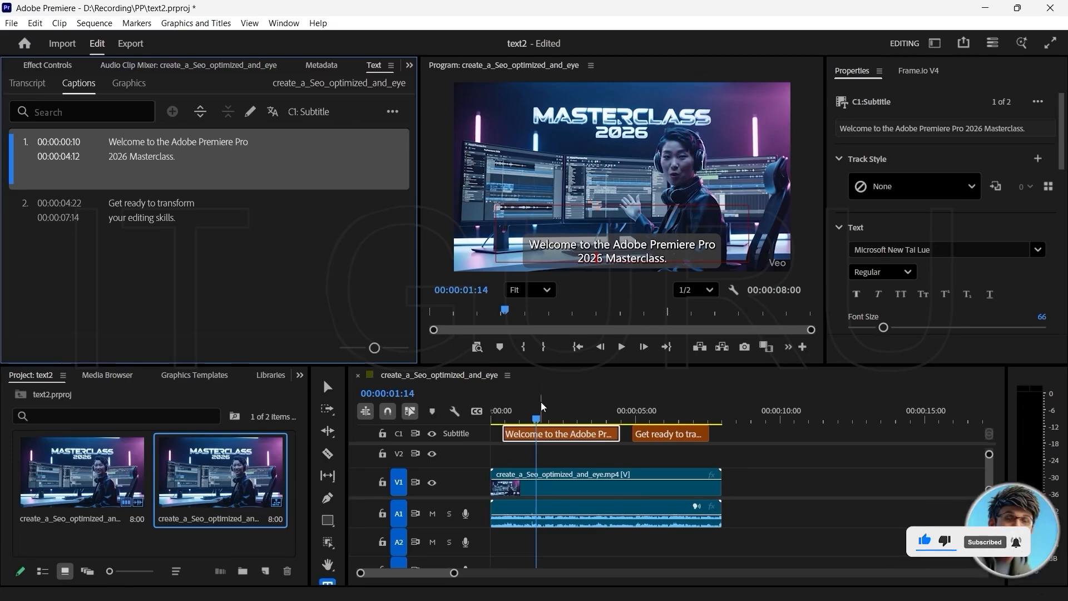
{"action": "left_click_drag", "start_coordinate": [536, 419], "coordinate": [481, 422]}
{"action": "key", "text": "space"}
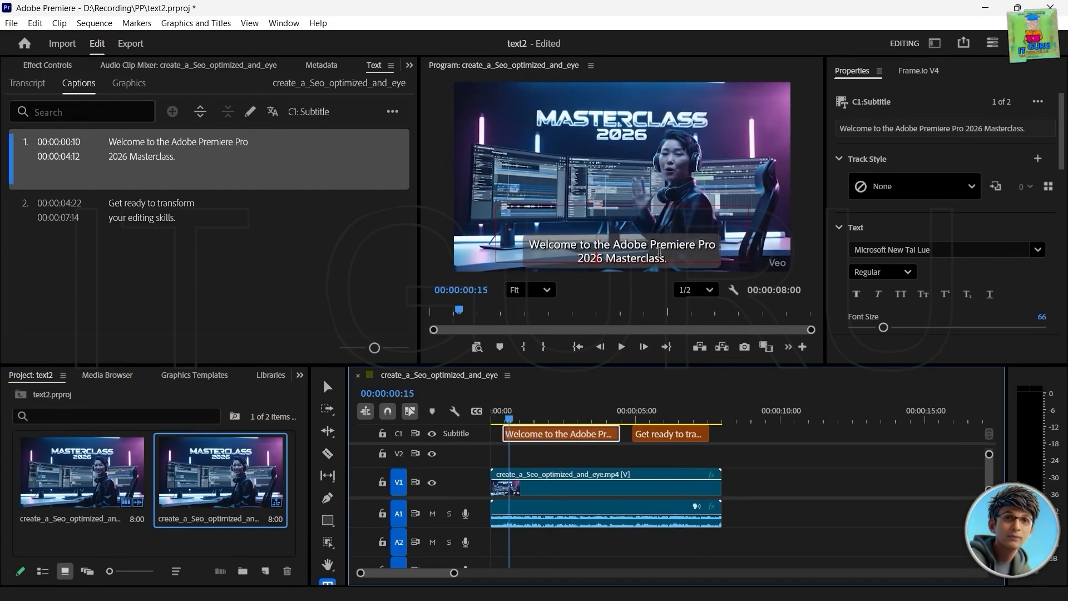
{"action": "left_click_drag", "start_coordinate": [652, 420], "coordinate": [474, 412]}
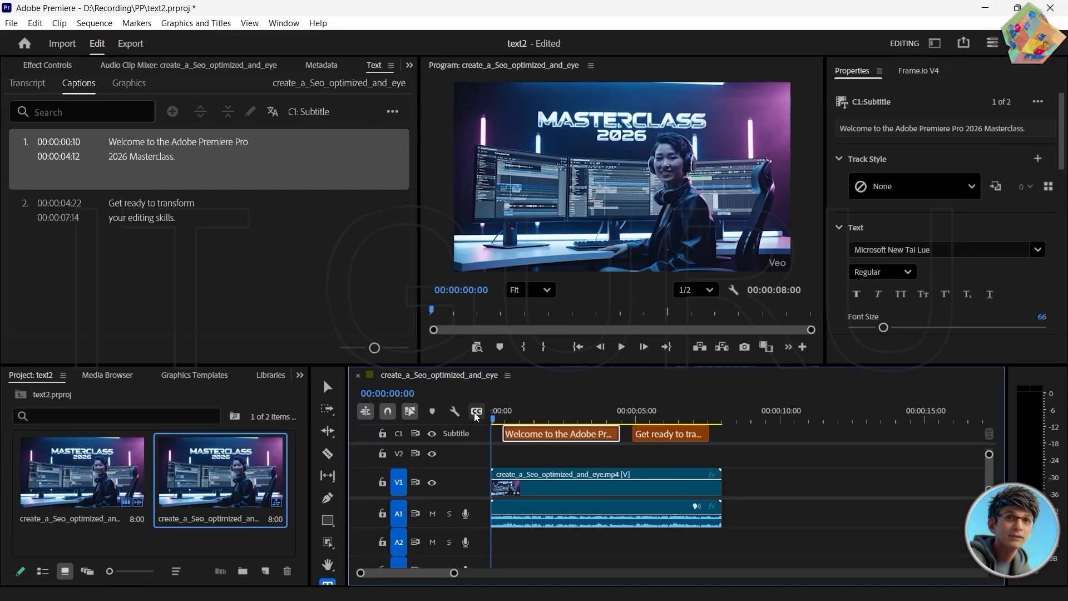
{"action": "left_click_drag", "start_coordinate": [492, 417], "coordinate": [576, 442]}
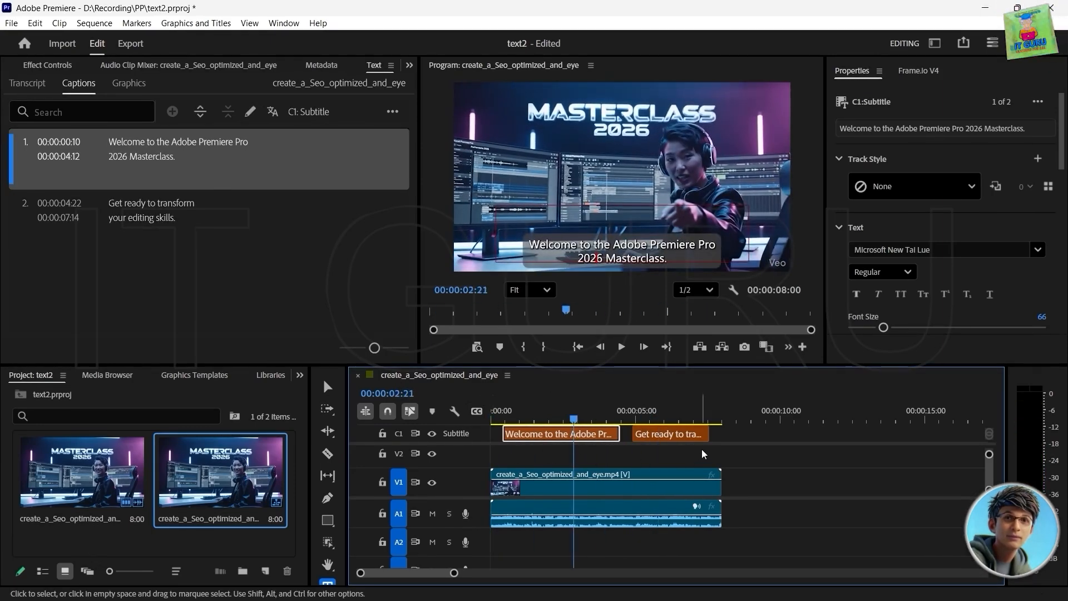
Step: Select both captions and export them as the SRT file create_a_Seo_optimized_and_eye.srt
{"action": "left_click_drag", "start_coordinate": [702, 454], "coordinate": [511, 428]}
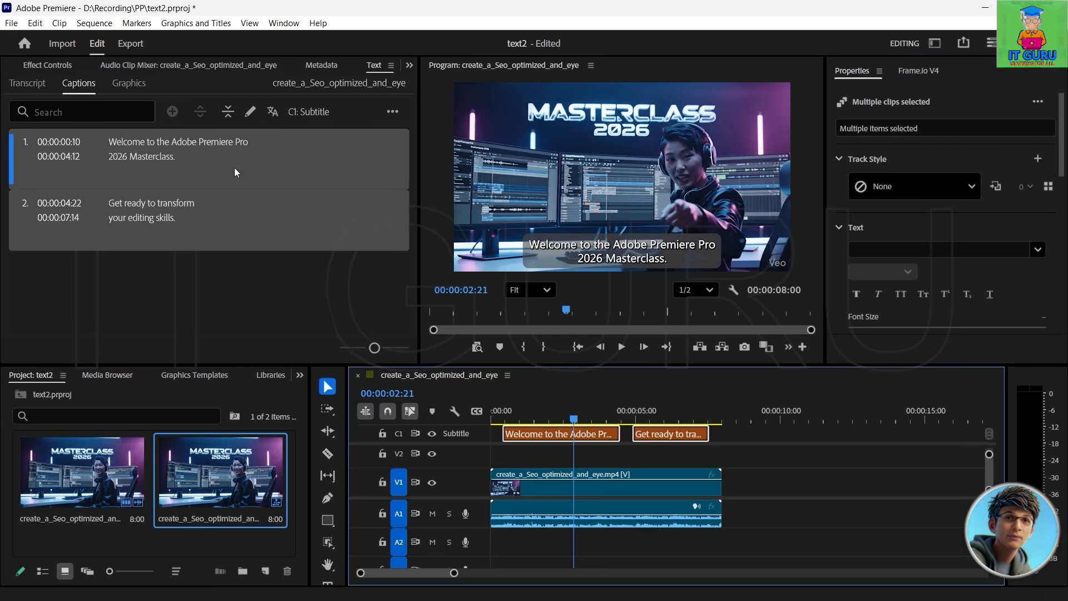
{"action": "left_click", "coordinate": [392, 116]}
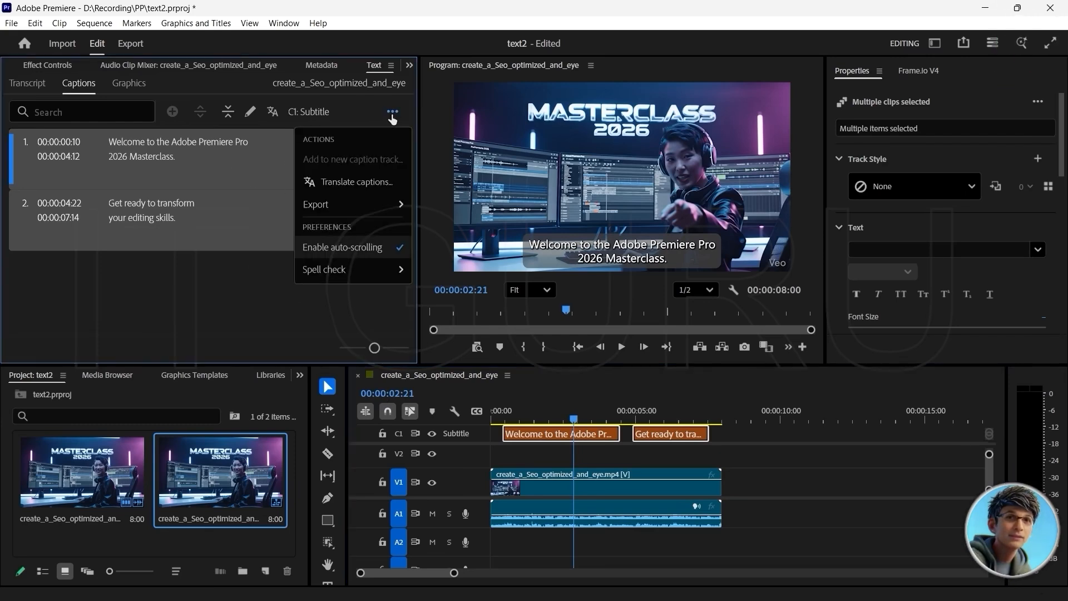
{"action": "mouse_move", "coordinate": [313, 209]}
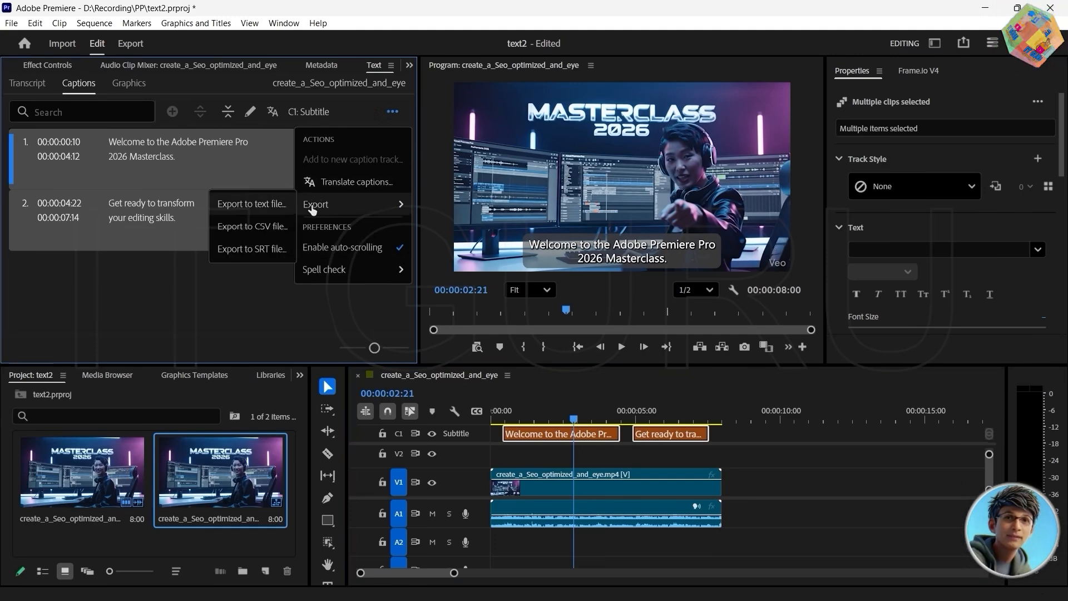
{"action": "left_click", "coordinate": [259, 249]}
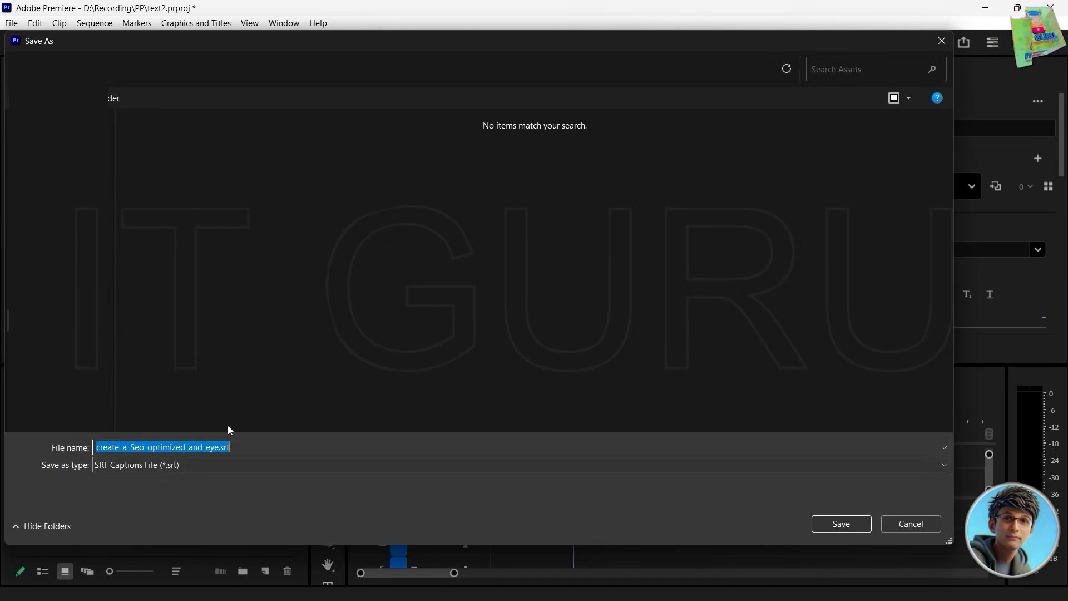
{"action": "left_click", "coordinate": [840, 524]}
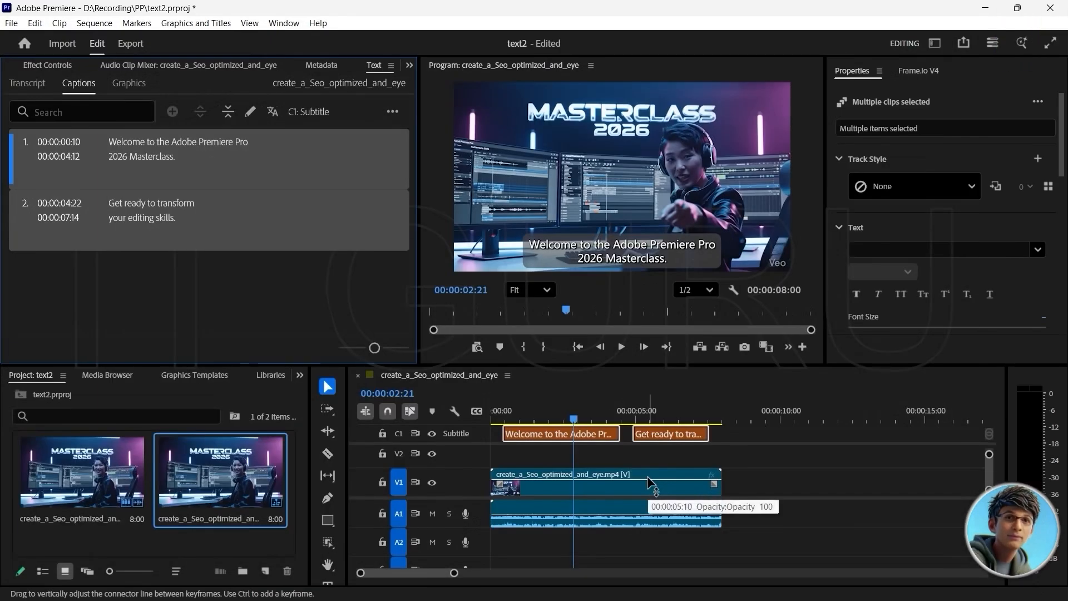